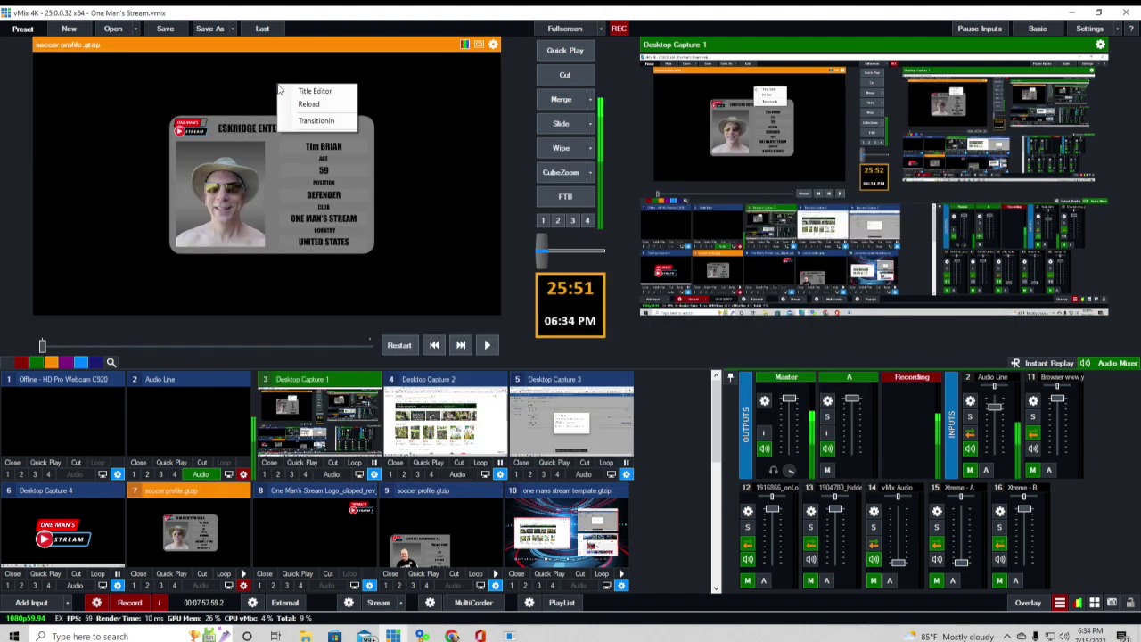
# - Open the soccer profile title in the Title Editor and bring up its Data Source settings
pyautogui.click(361, 92)
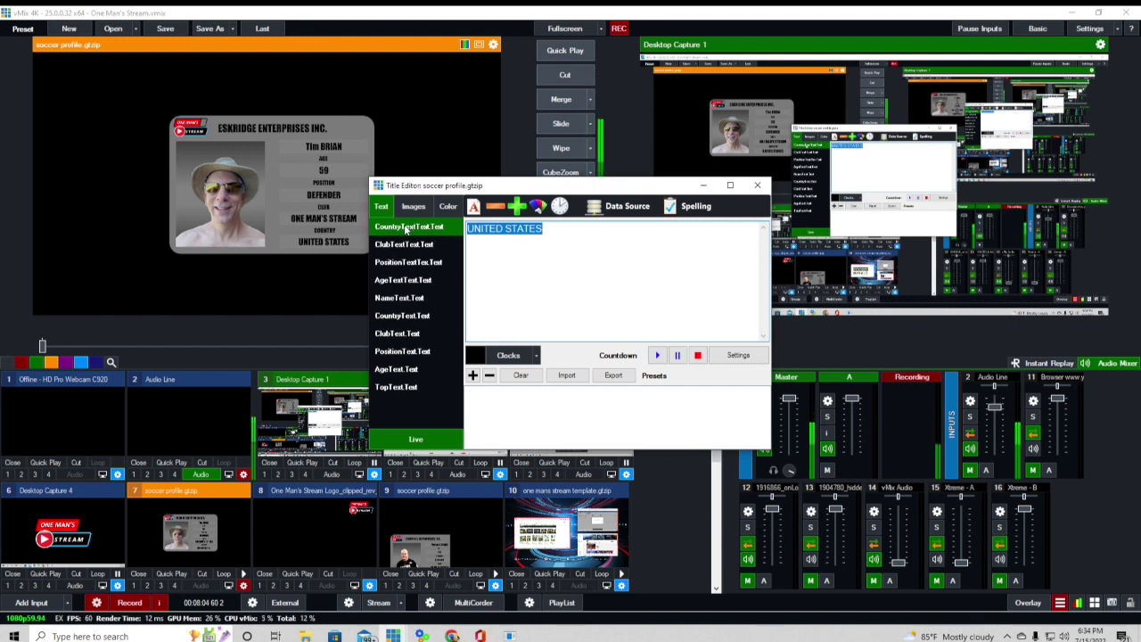
pyautogui.click(624, 206)
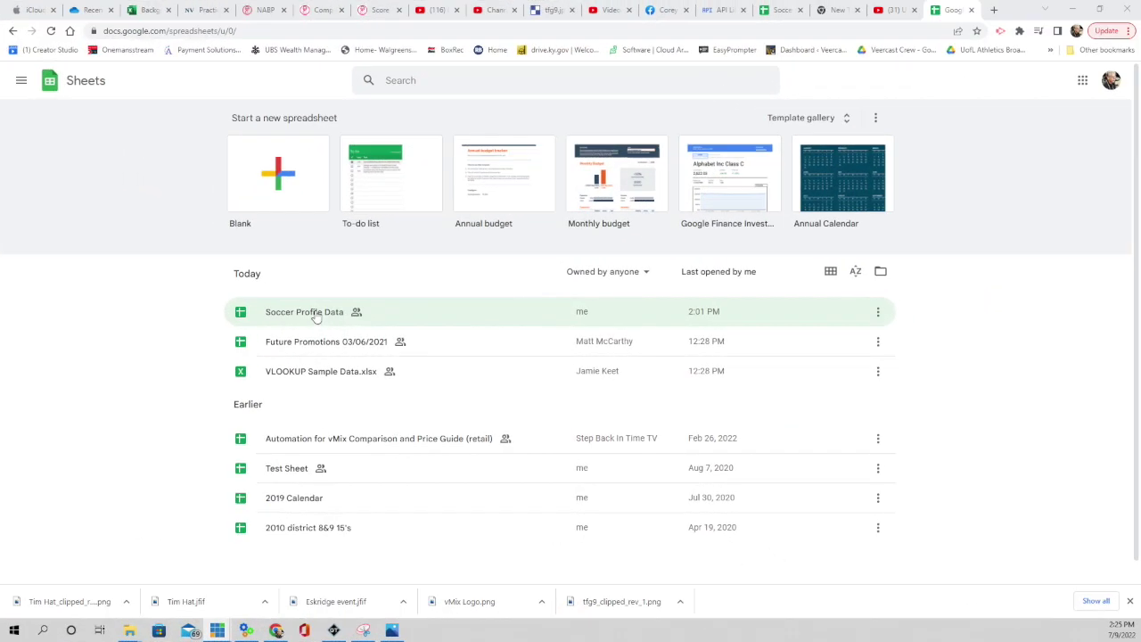
# - Open the Soccer Profile Data spreadsheet from today's files on the Google Sheets home page
pyautogui.click(313, 314)
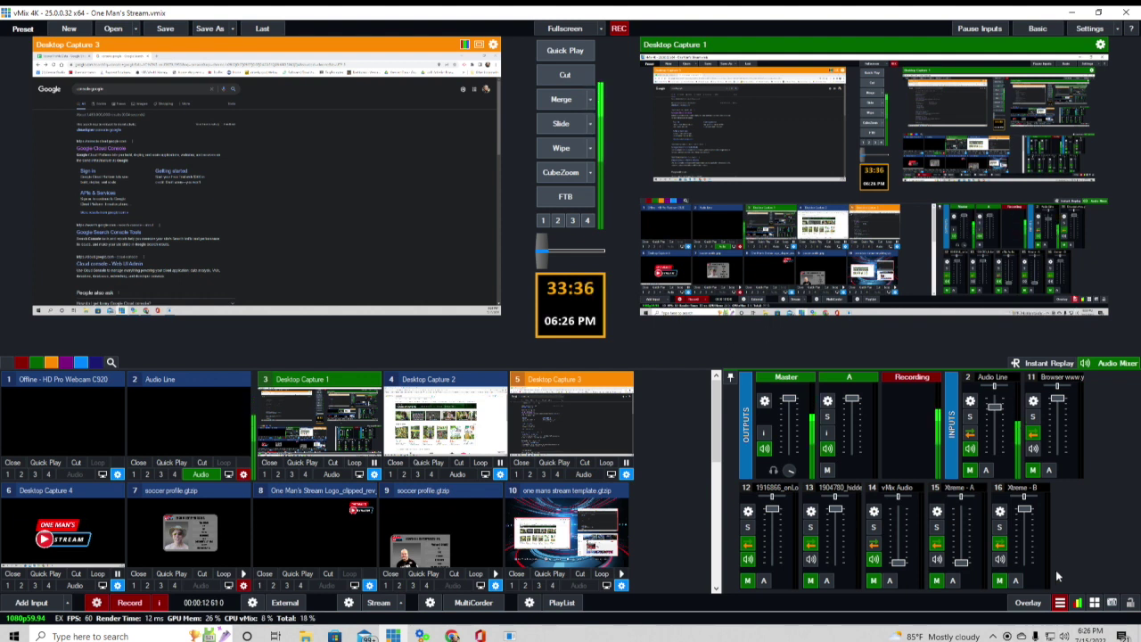
# - In the Data Sources Manager, check and confirm the Google Sheets source settings, then switch to Excel/CSV
pyautogui.click(1060, 603)
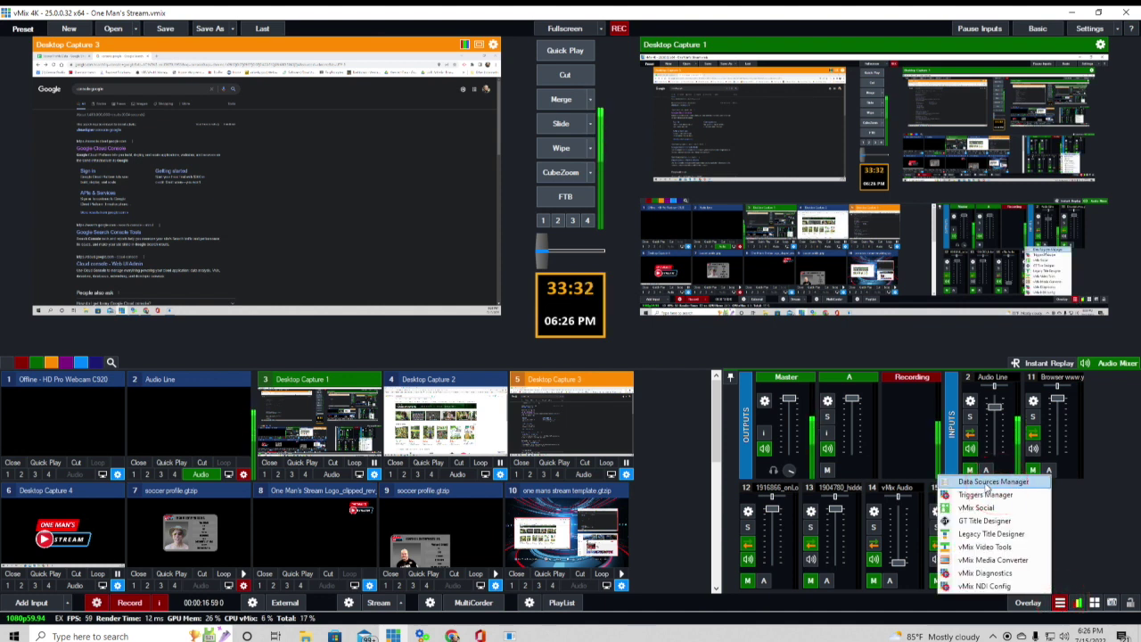
pyautogui.click(988, 482)
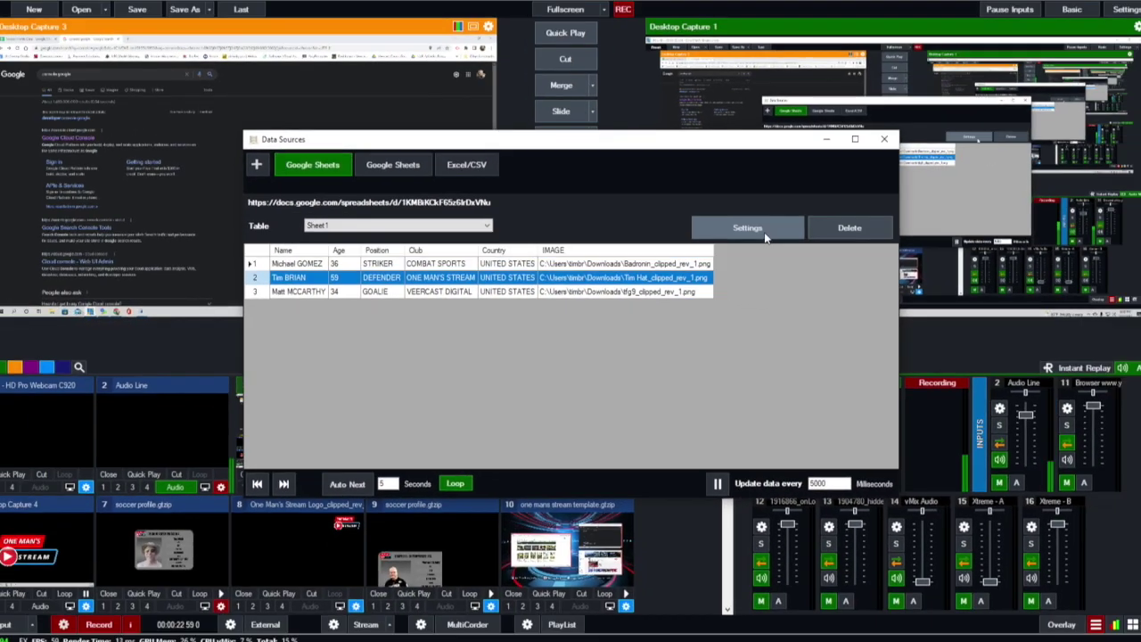
pyautogui.click(764, 232)
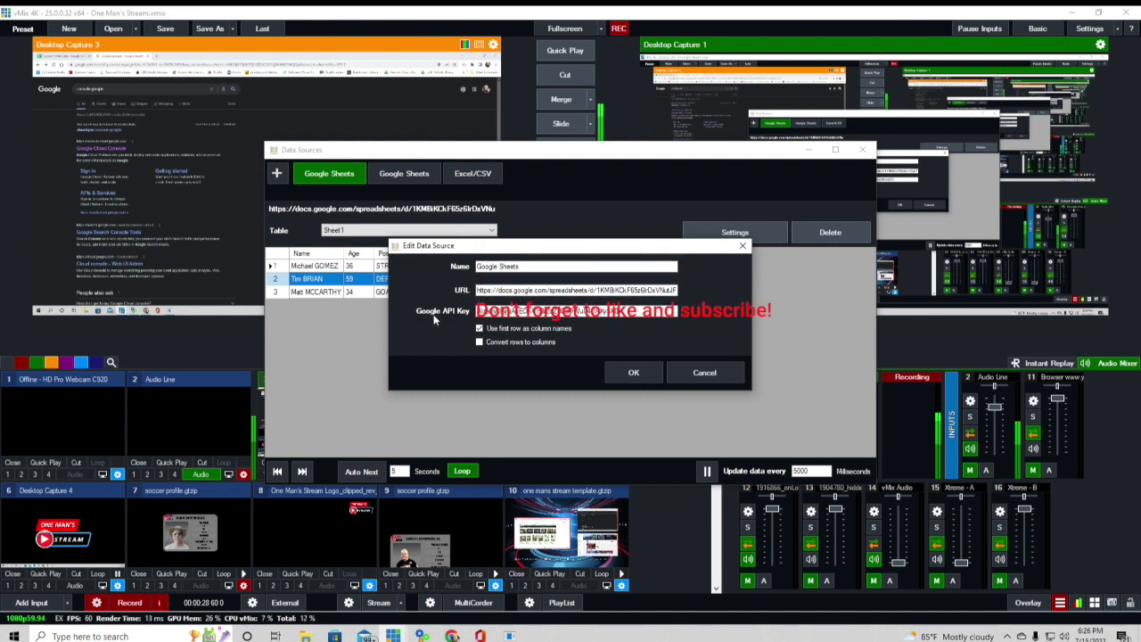
pyautogui.click(628, 372)
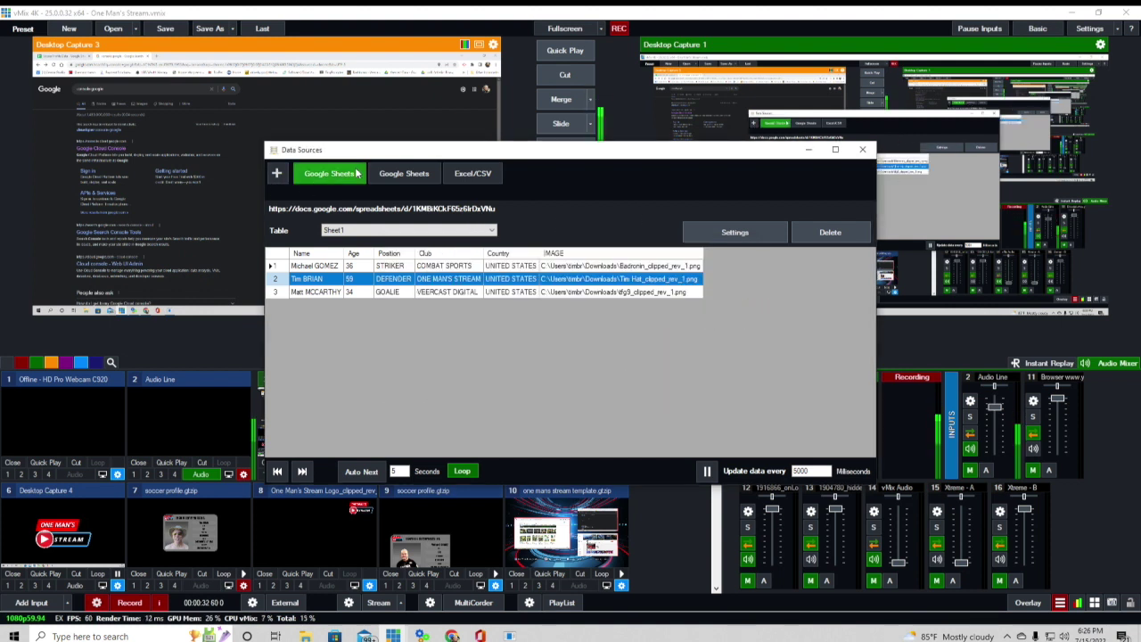
pyautogui.click(477, 175)
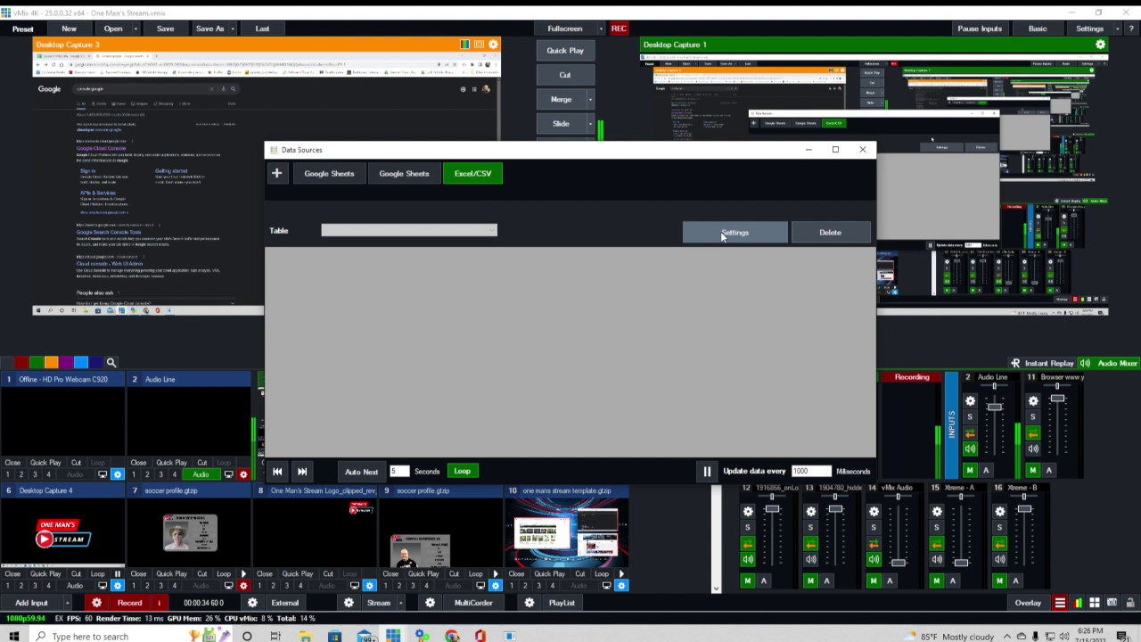
# - Inspect the Excel/CSV settings (cancelled) and the second Google Sheets settings (OK), then close Data Sources
pyautogui.click(758, 238)
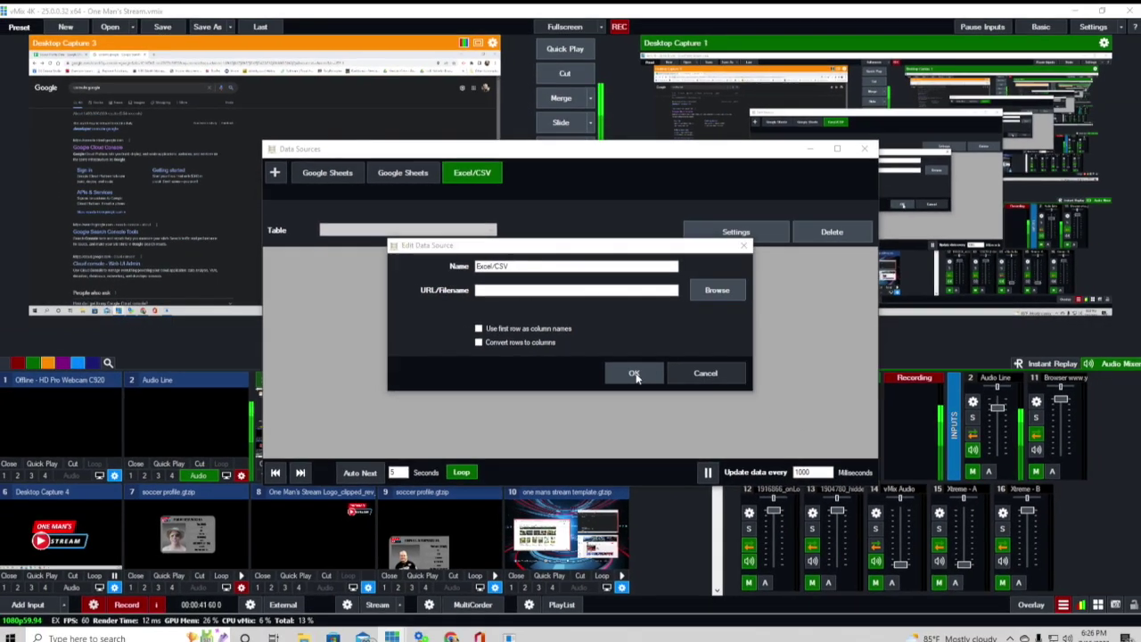
pyautogui.click(798, 430)
pyautogui.click(413, 176)
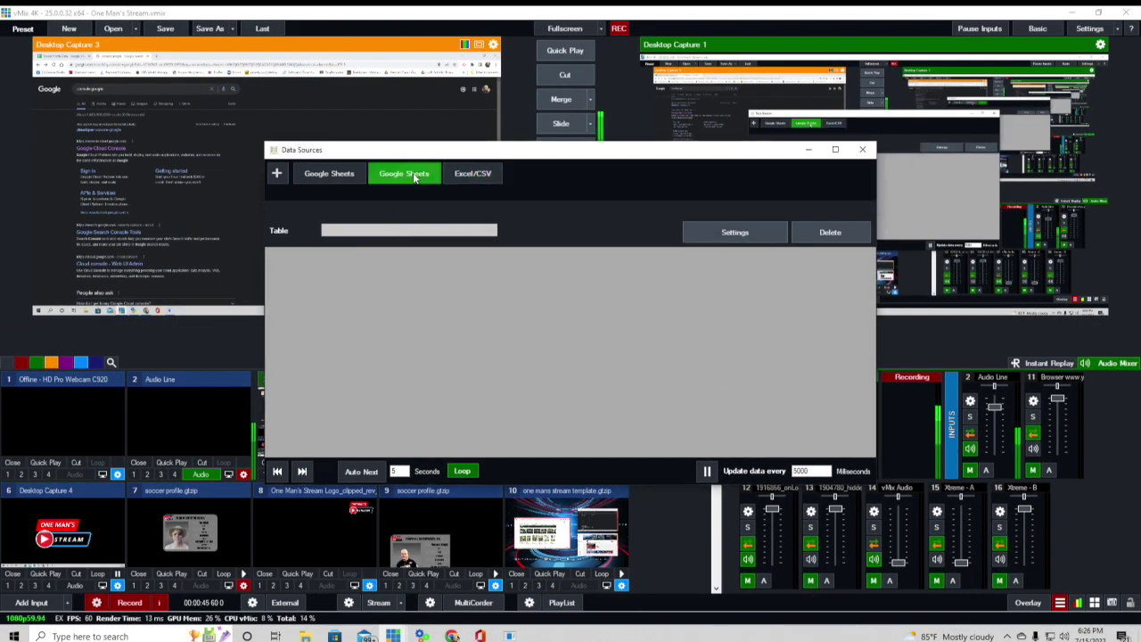
pyautogui.click(734, 232)
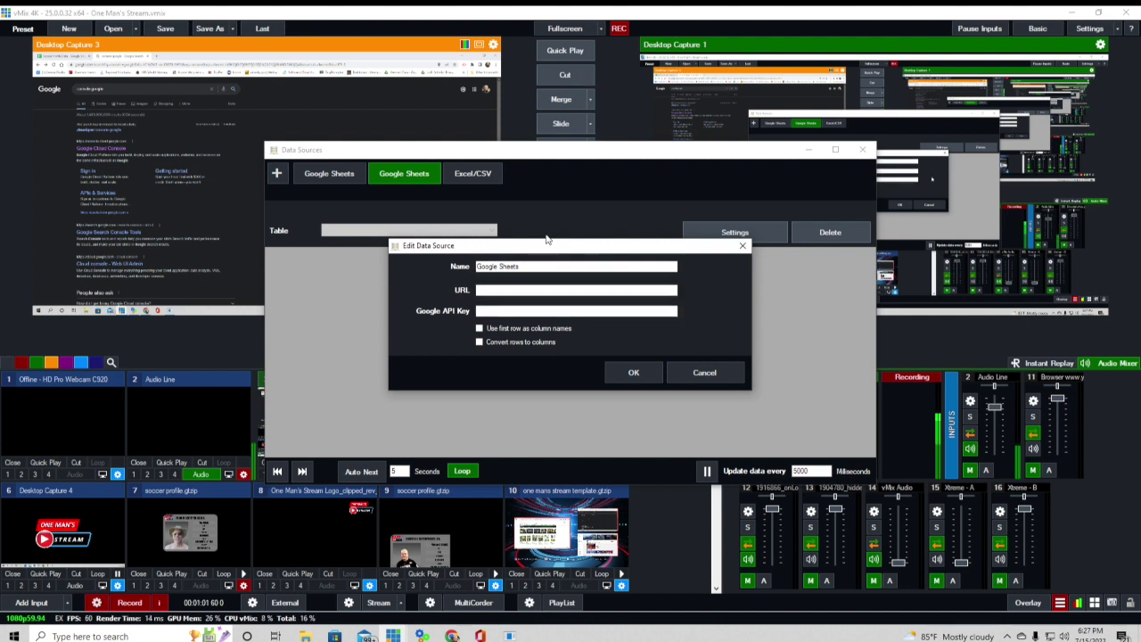
pyautogui.click(644, 378)
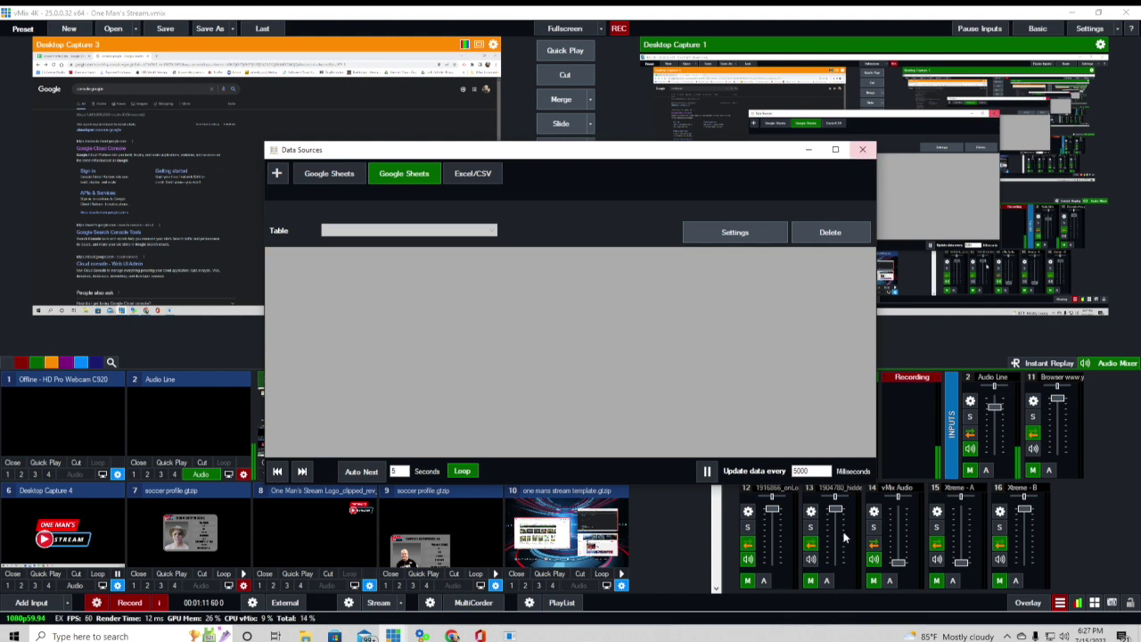
pyautogui.click(864, 152)
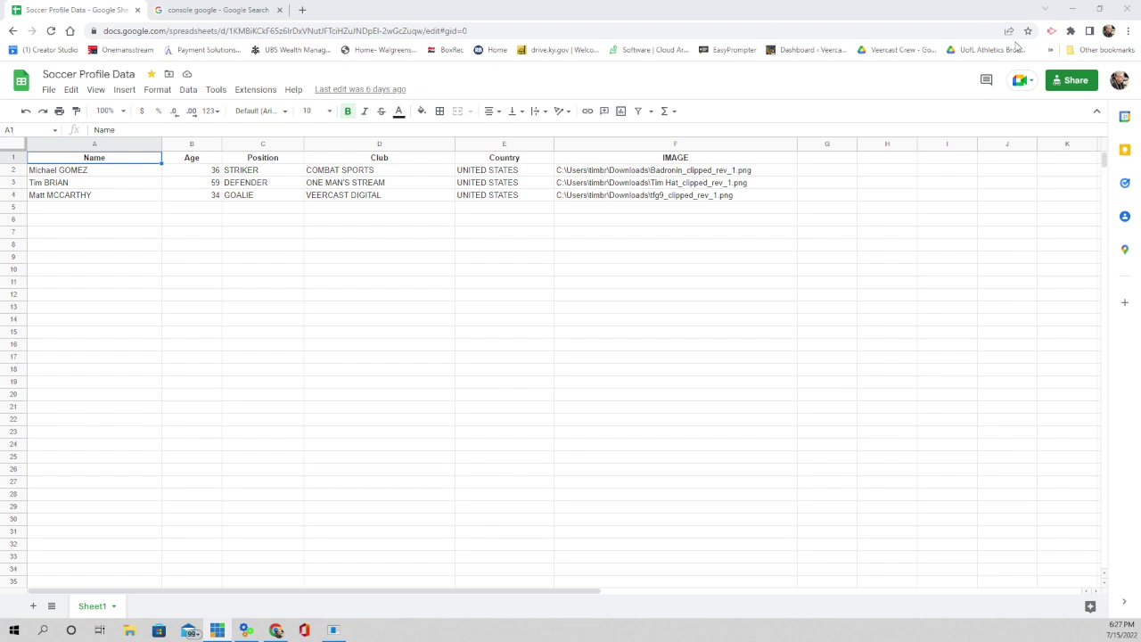
# - Share Soccer Profile Data as Anyone with the link (Viewer) and copy its link
pyautogui.click(1069, 82)
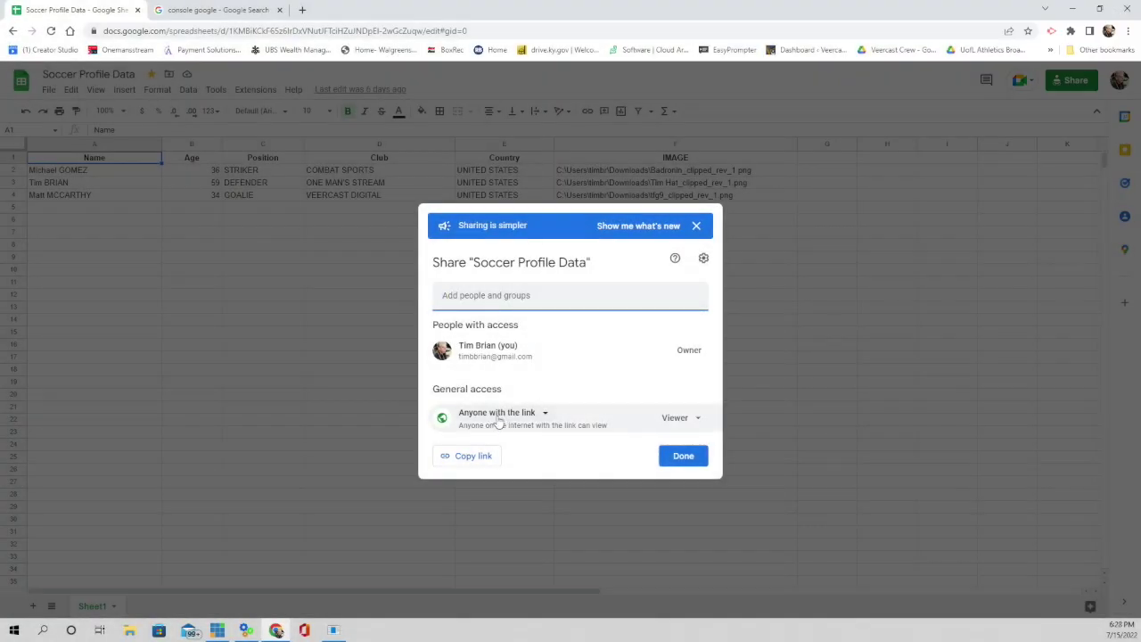
pyautogui.click(544, 414)
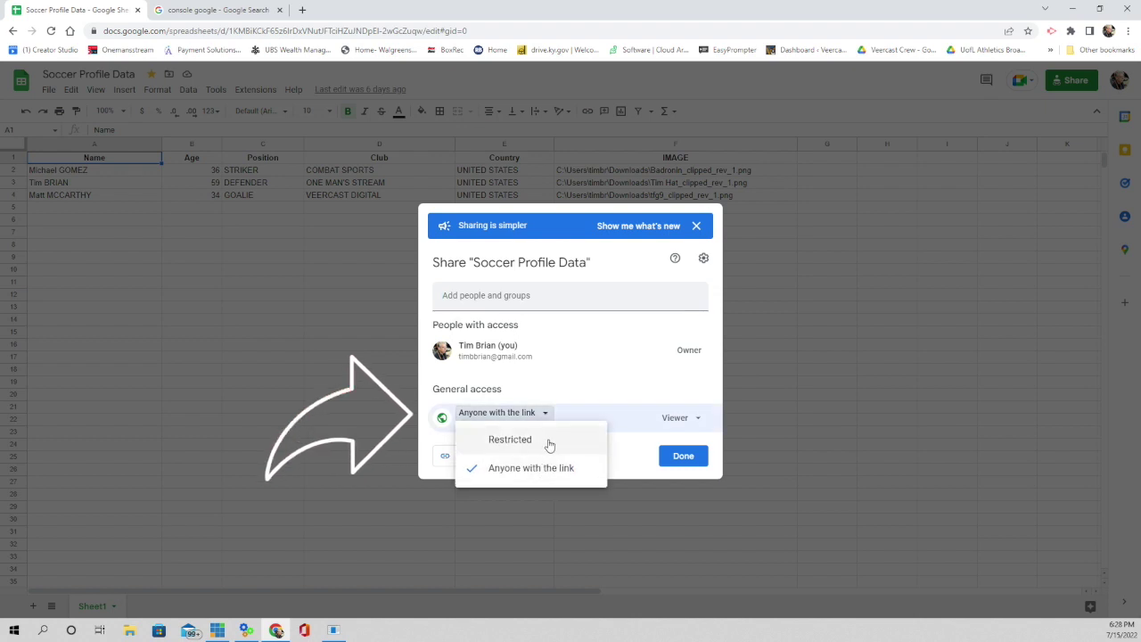
pyautogui.click(501, 413)
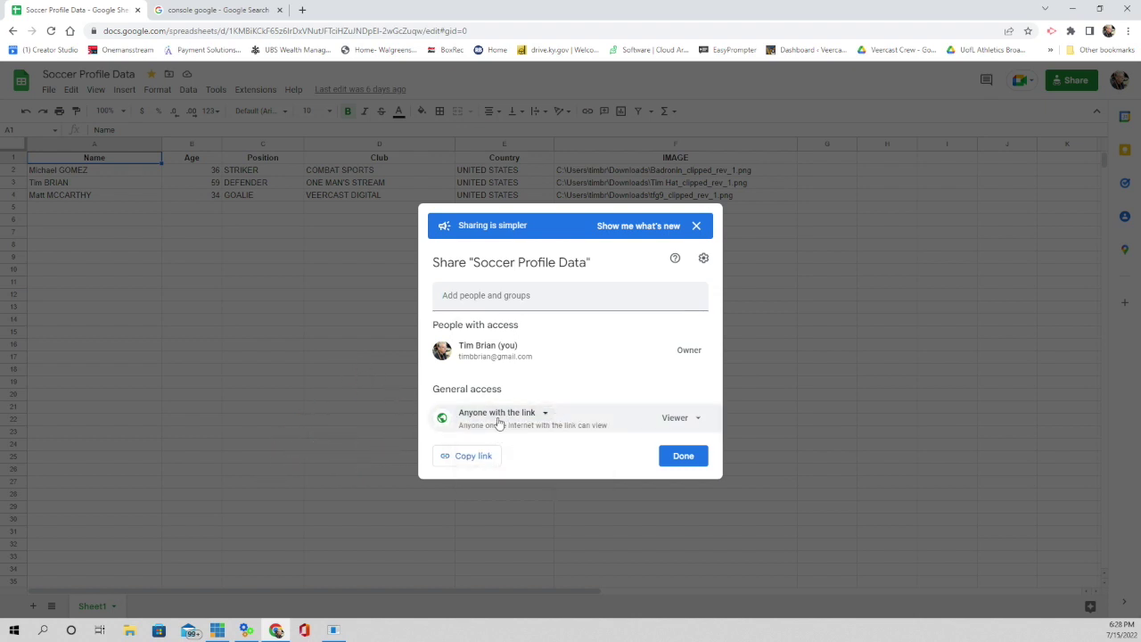
pyautogui.click(473, 462)
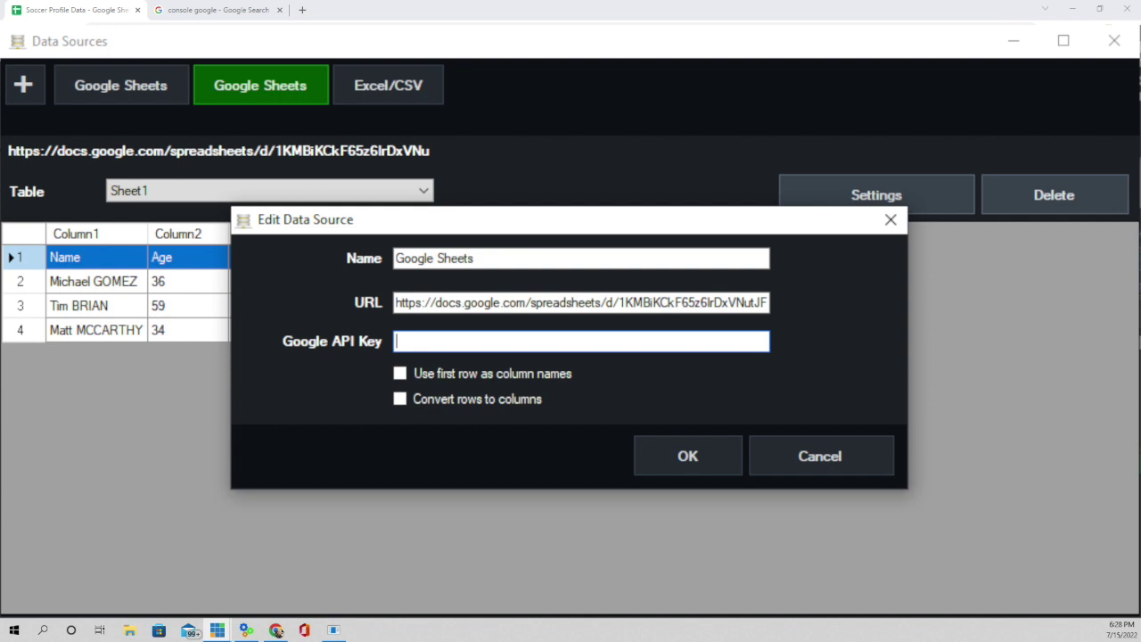
# - Switch to the browser's Google search results for 'console google'
pyautogui.click(212, 10)
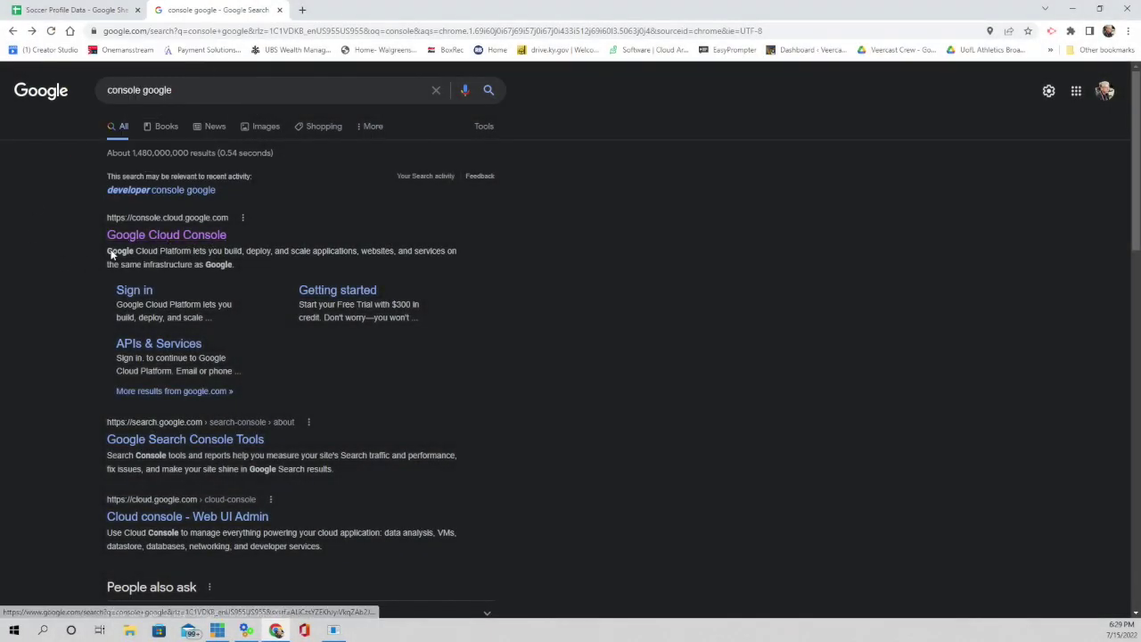
# - Open Google Cloud Console from the search results, landing in the Soccer Profile Demo project
pyautogui.click(181, 237)
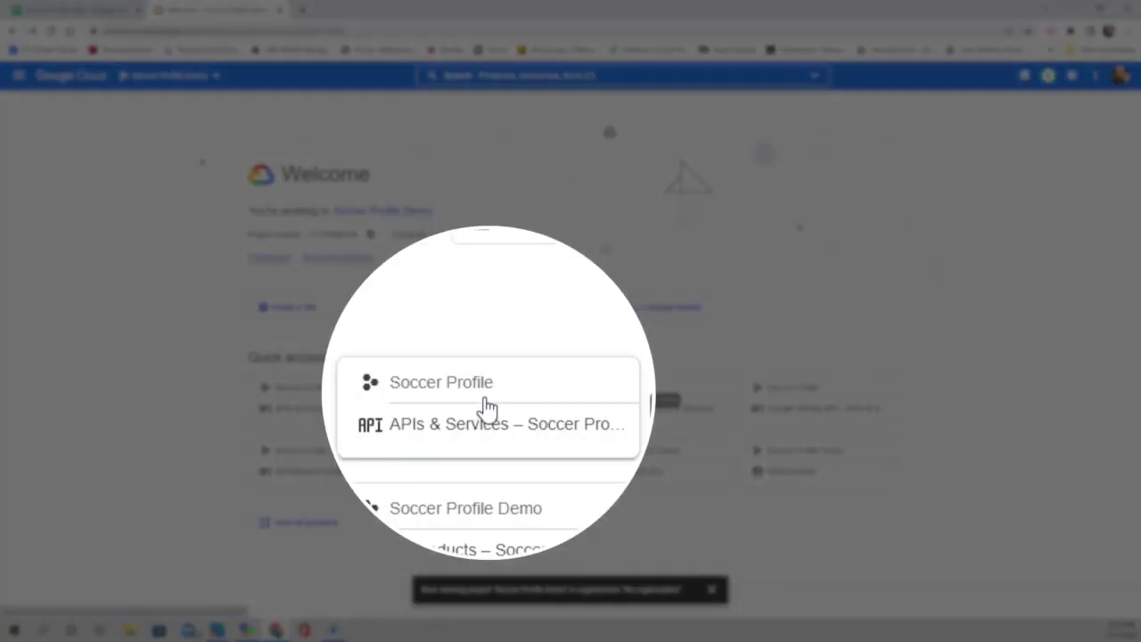
# - Go to APIs & Services for Soccer Profile and open the Google Sheets API management page
pyautogui.click(487, 397)
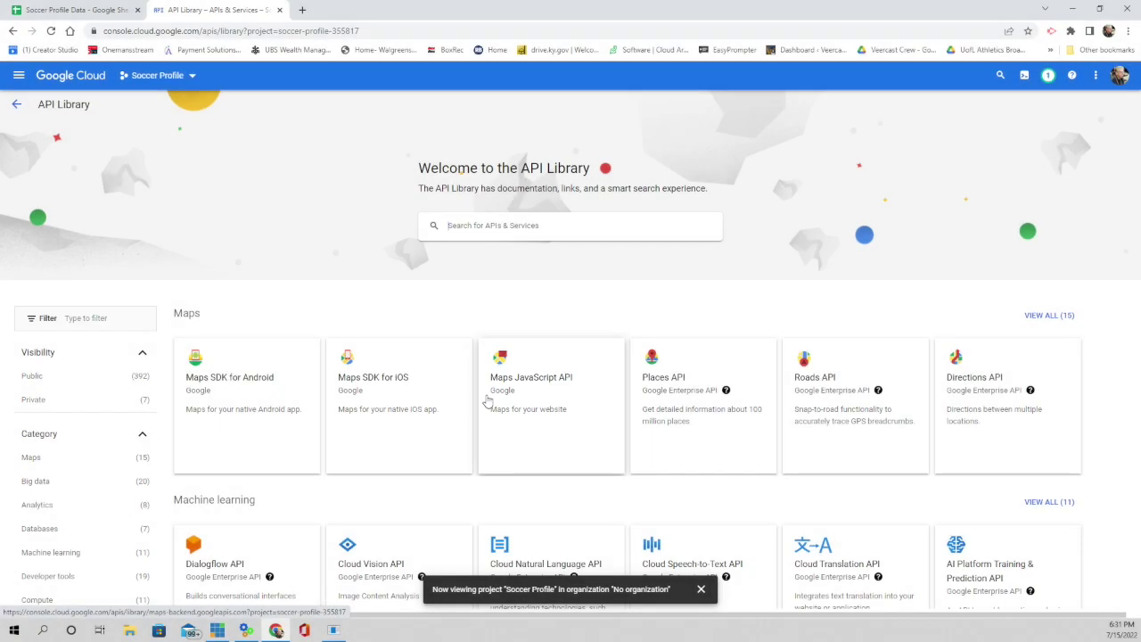
pyautogui.scroll(-4, 588, 363)
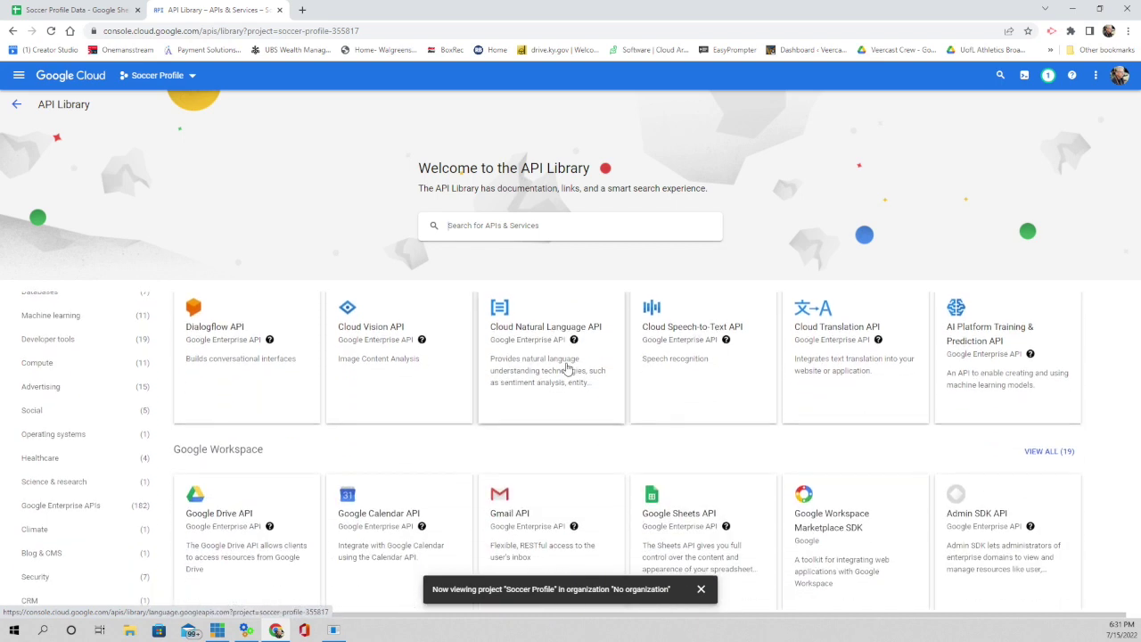
pyautogui.click(702, 401)
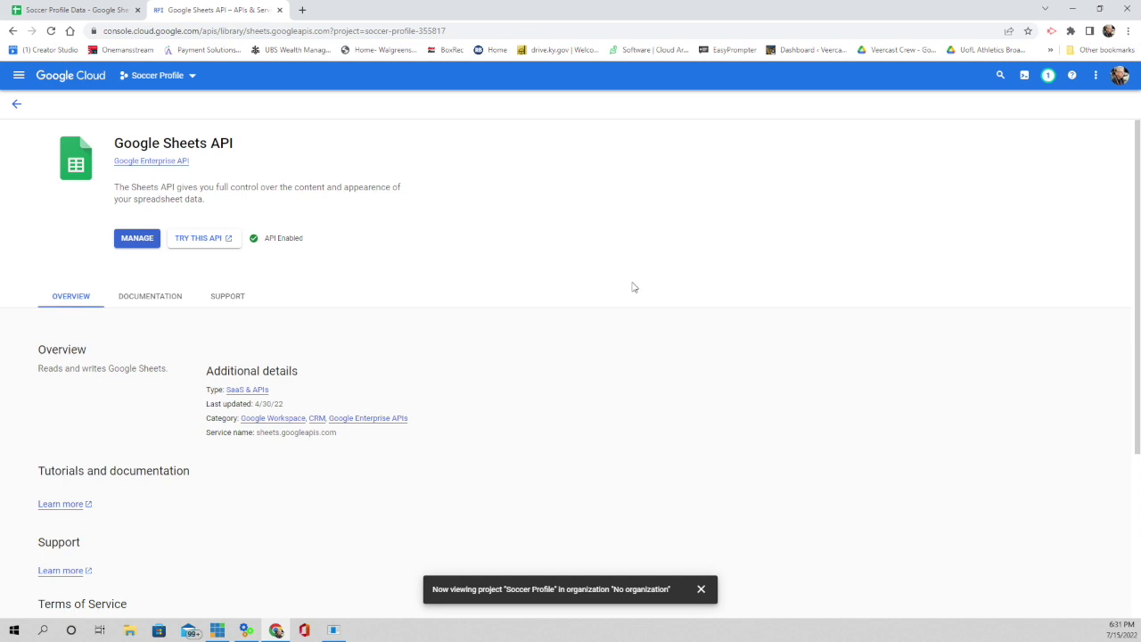
pyautogui.click(137, 239)
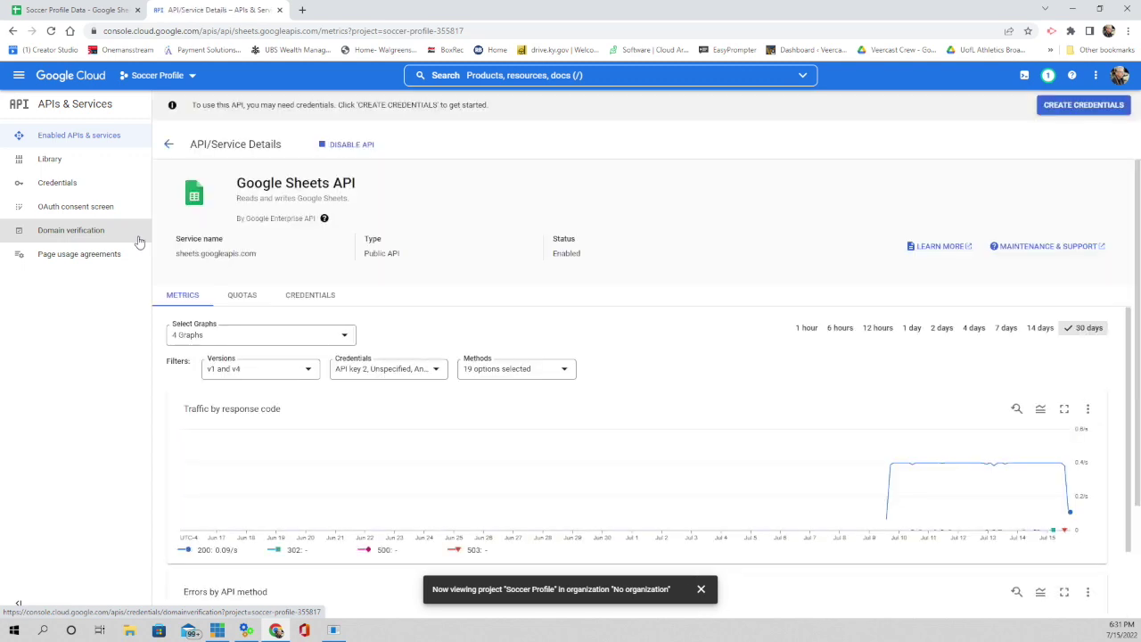
# - Show the project's Credentials page, listing the single unrestricted key 'API key 2'
pyautogui.click(64, 189)
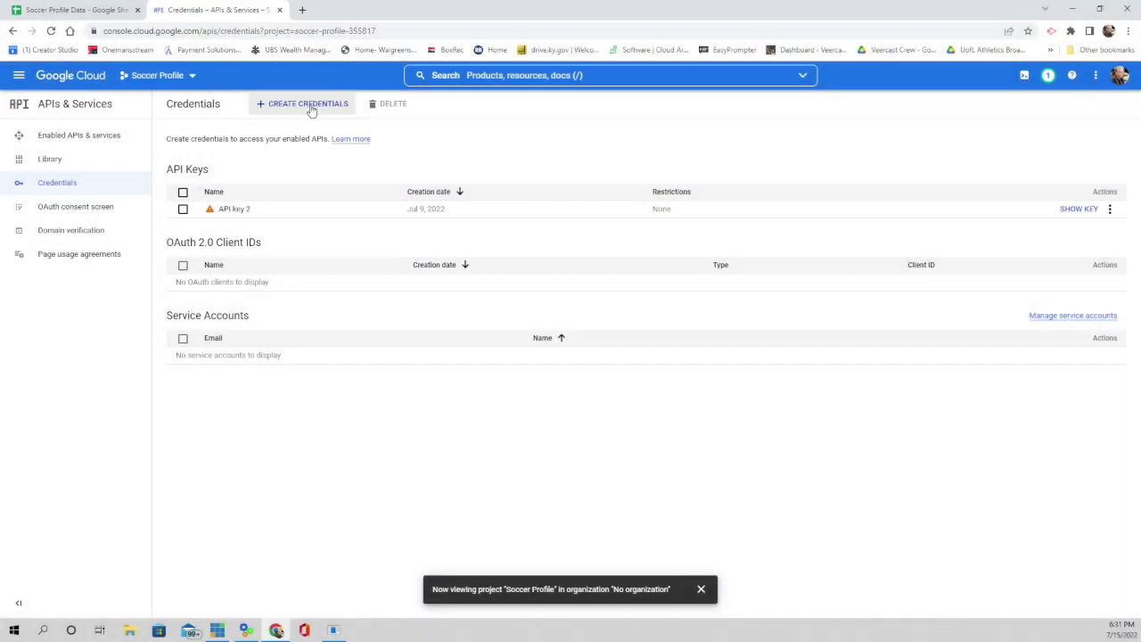
pyautogui.moveTo(211, 211)
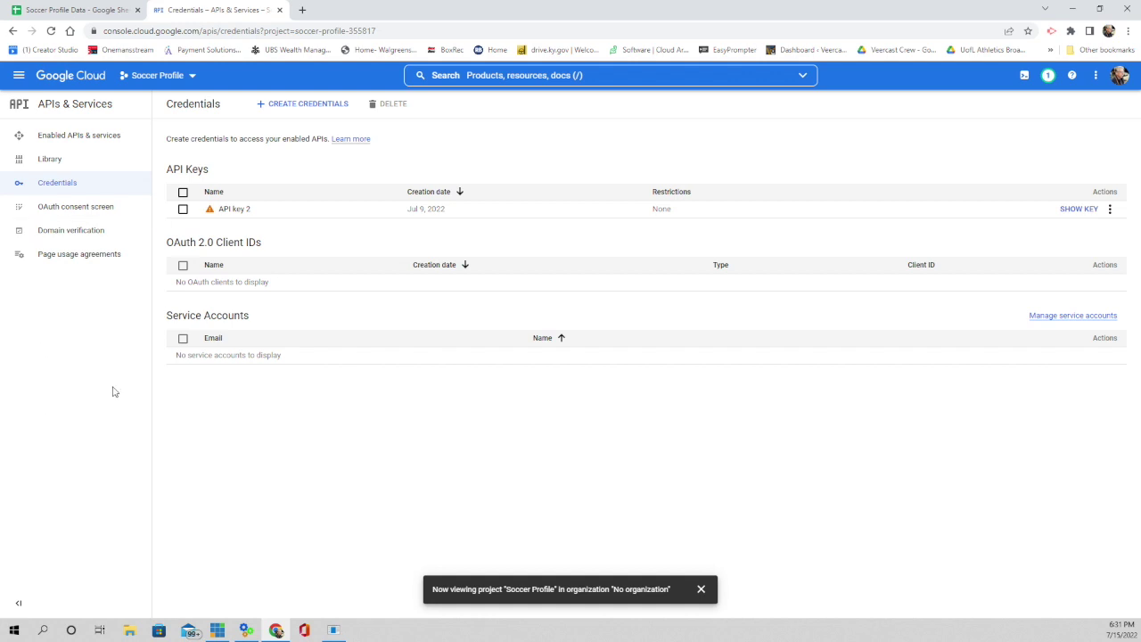
# - Create a new API key (API key 3), copy it to the clipboard, and return to vMix
pyautogui.click(310, 107)
pyautogui.click(297, 138)
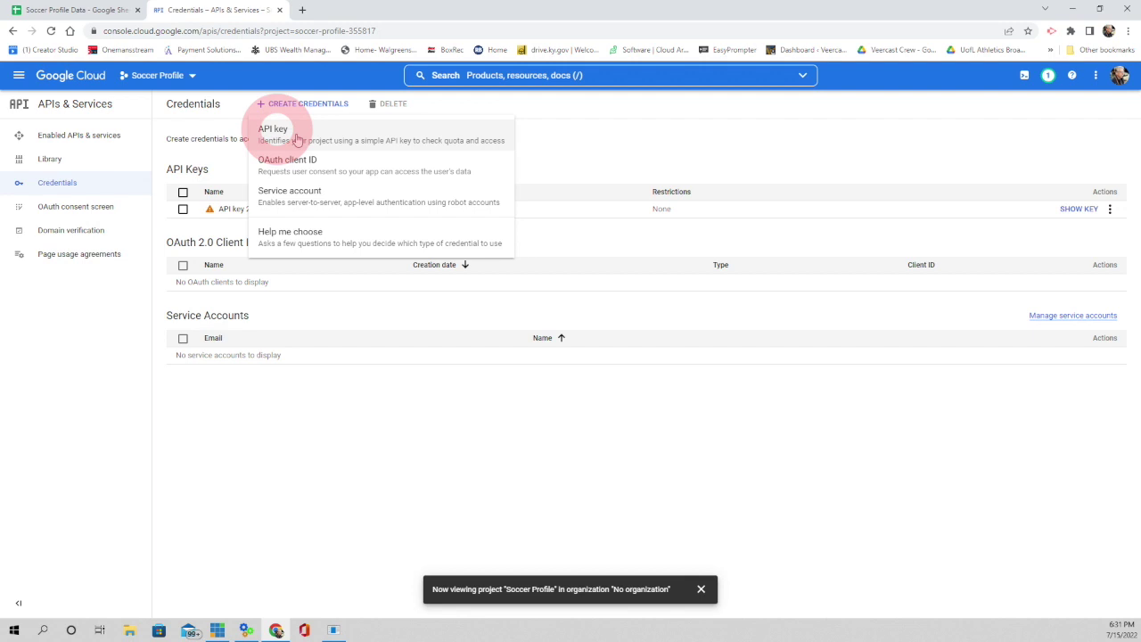
pyautogui.click(290, 134)
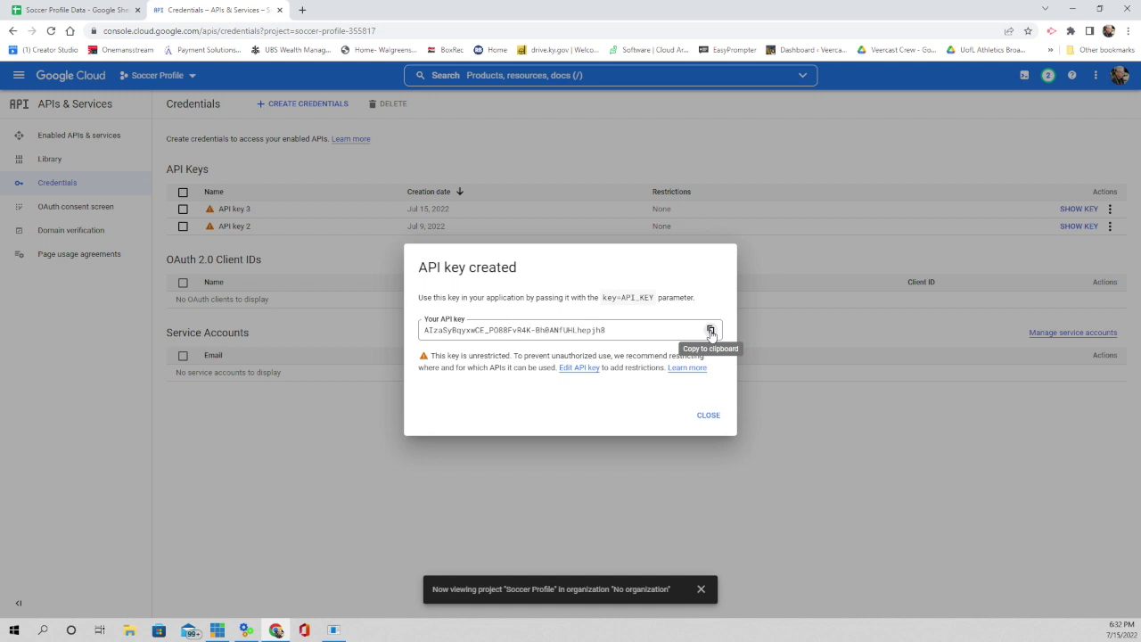
pyautogui.click(710, 331)
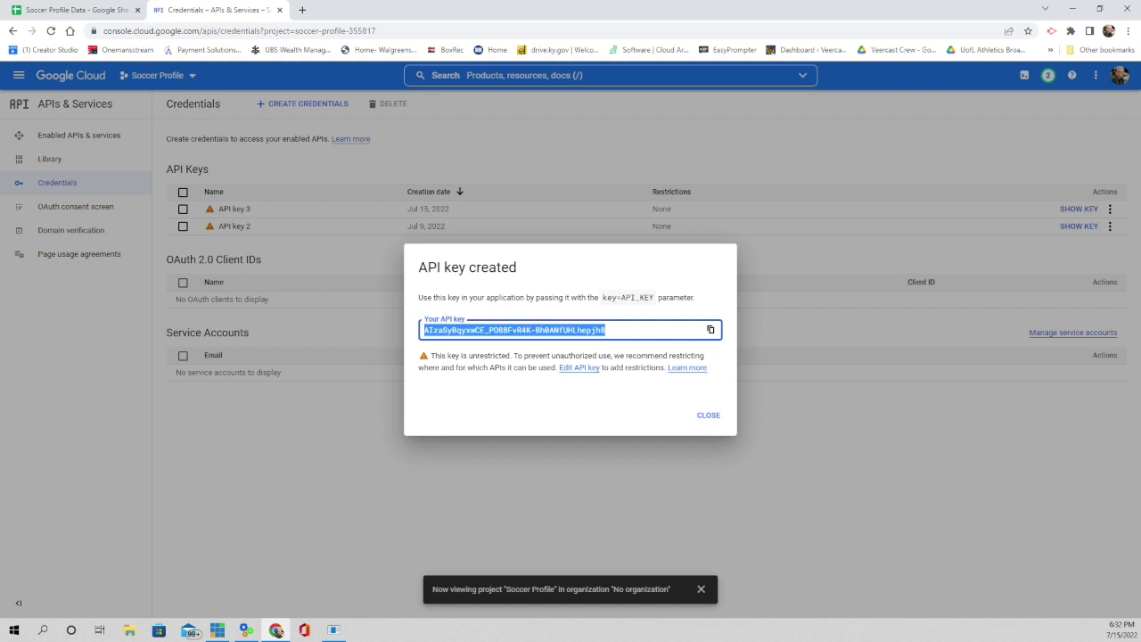
pyautogui.hotkey('alt', 'Tab')
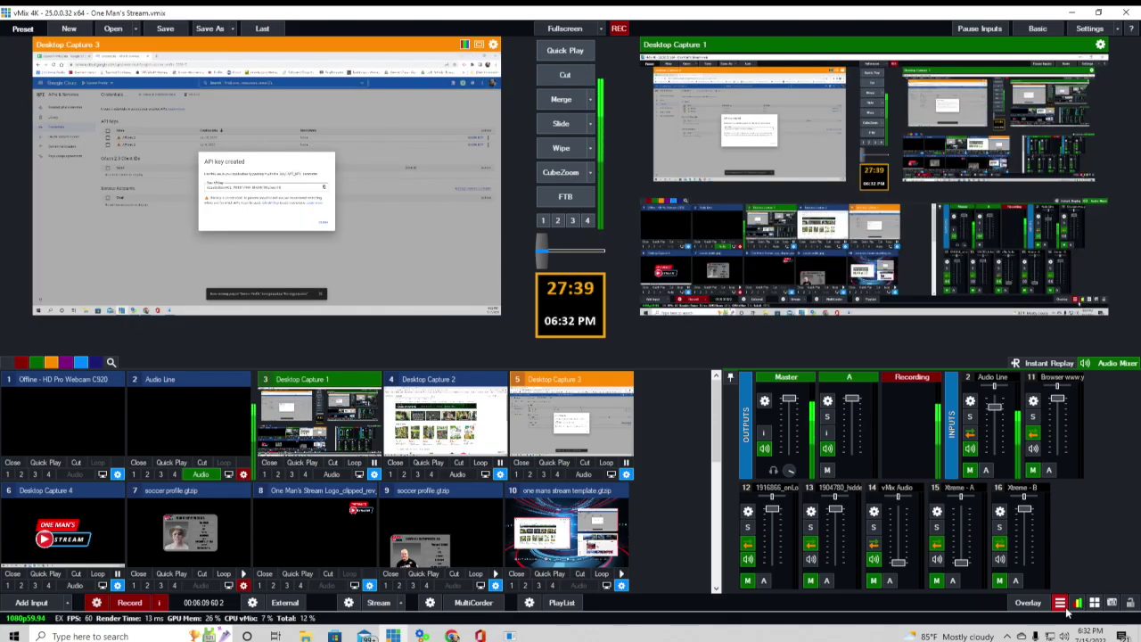
# - Paste the new API key into the second Google Sheets source so Sheet1's player rows load, then close Data Sources
pyautogui.click(1061, 604)
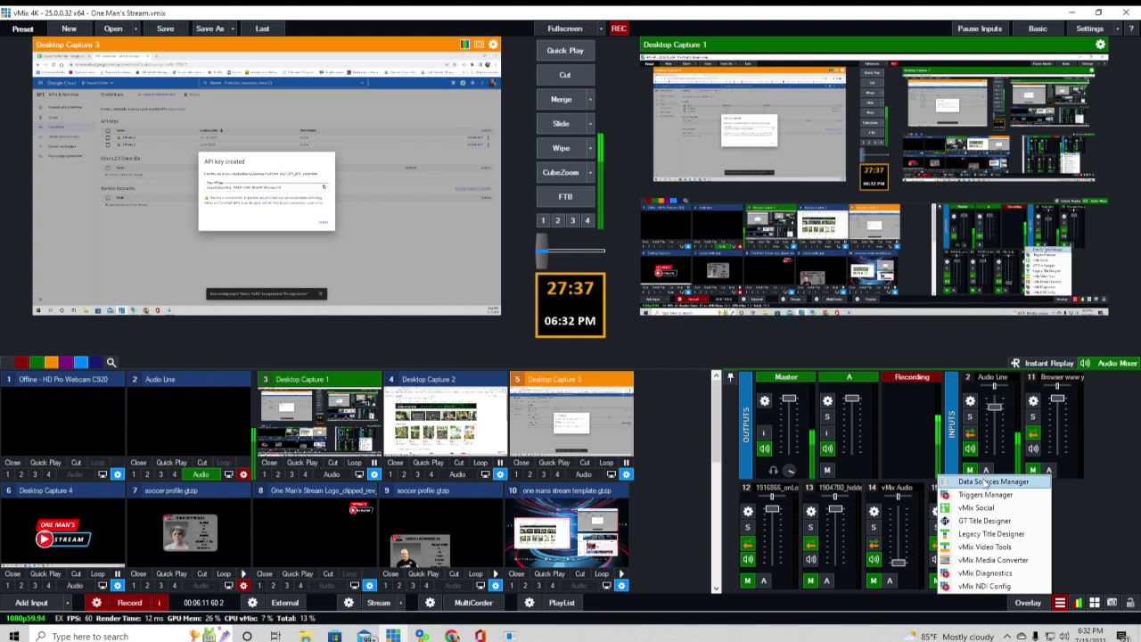
pyautogui.click(986, 482)
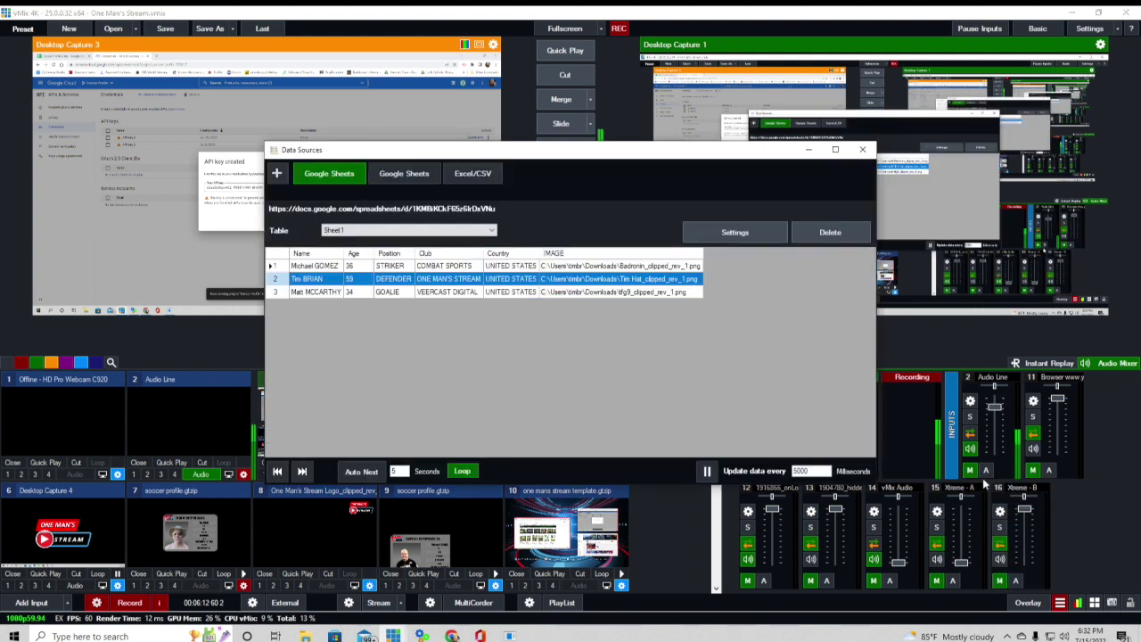
pyautogui.click(412, 176)
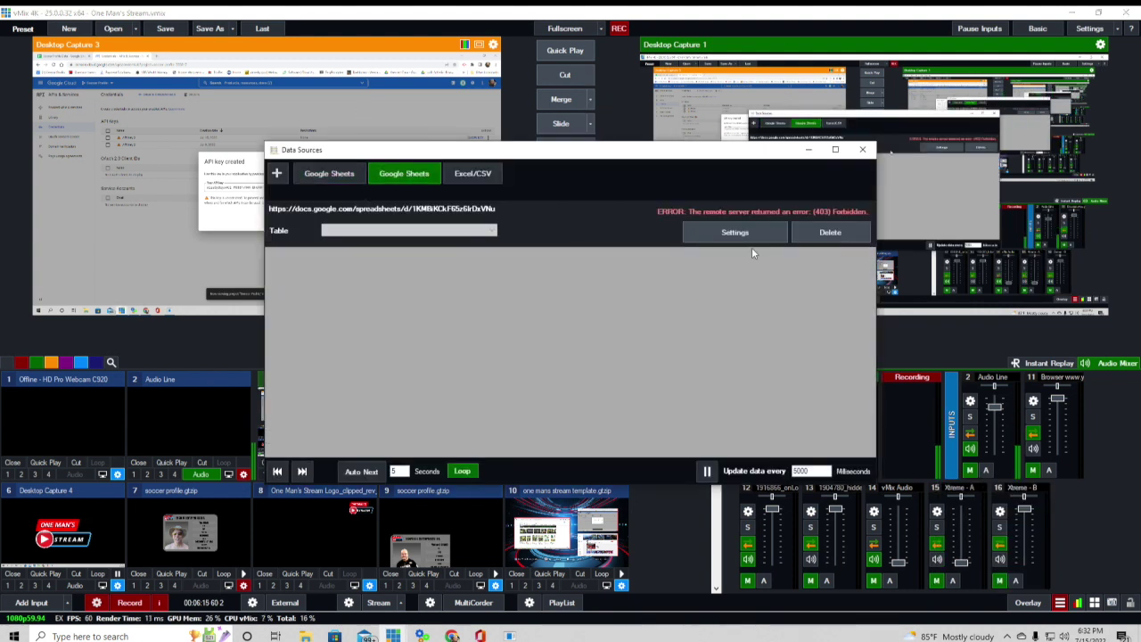
pyautogui.click(734, 232)
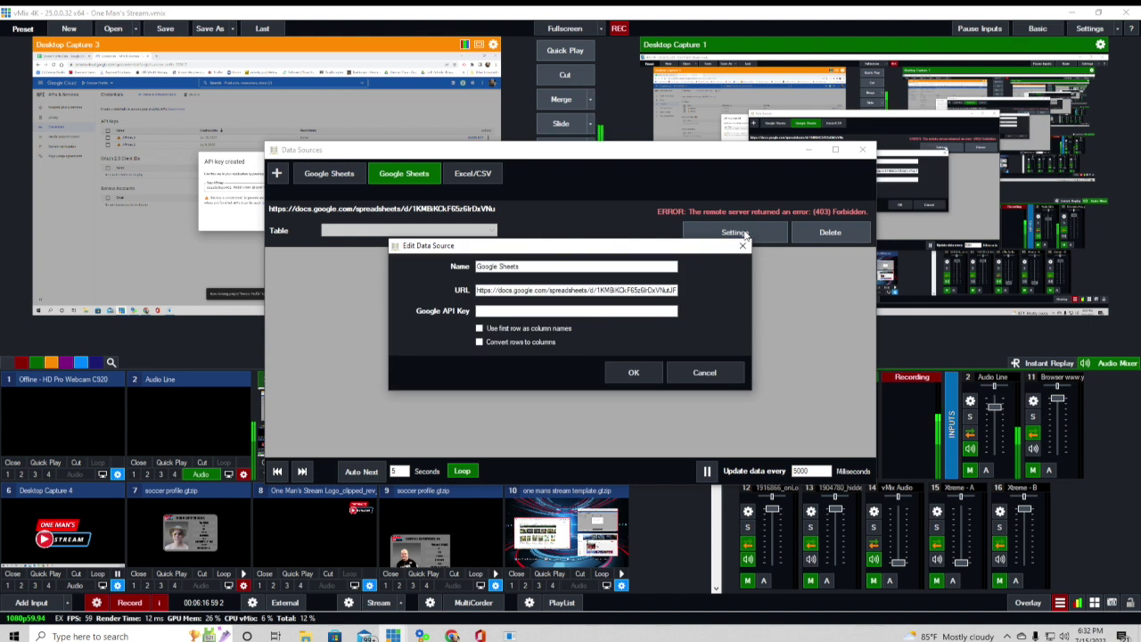
pyautogui.rightClick(501, 310)
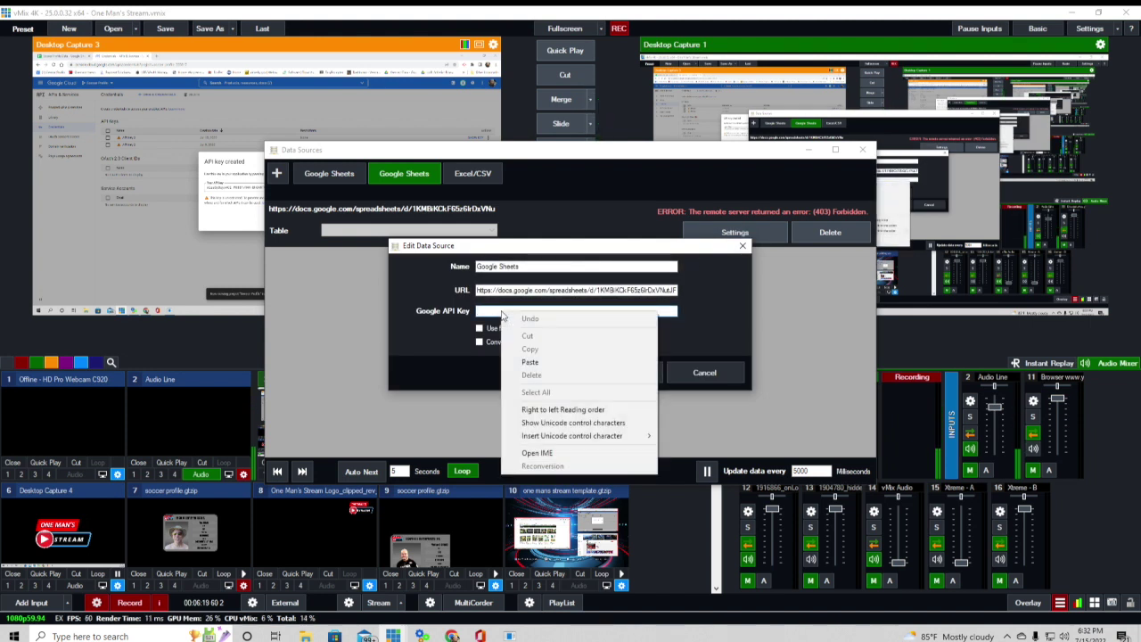
pyautogui.click(534, 362)
pyautogui.click(647, 375)
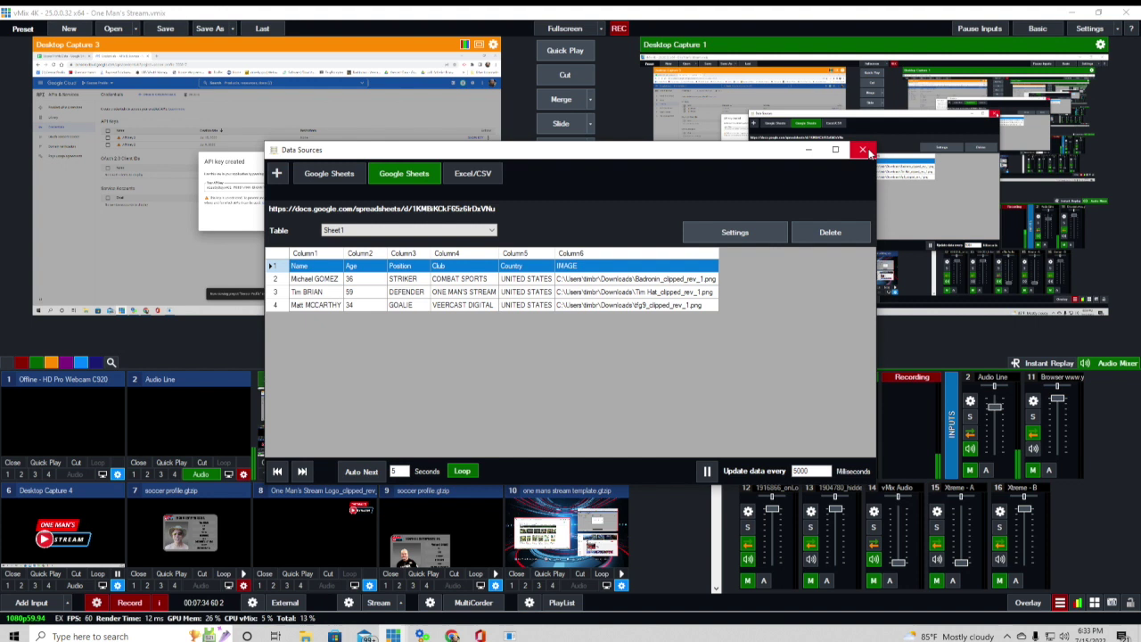
pyautogui.click(863, 150)
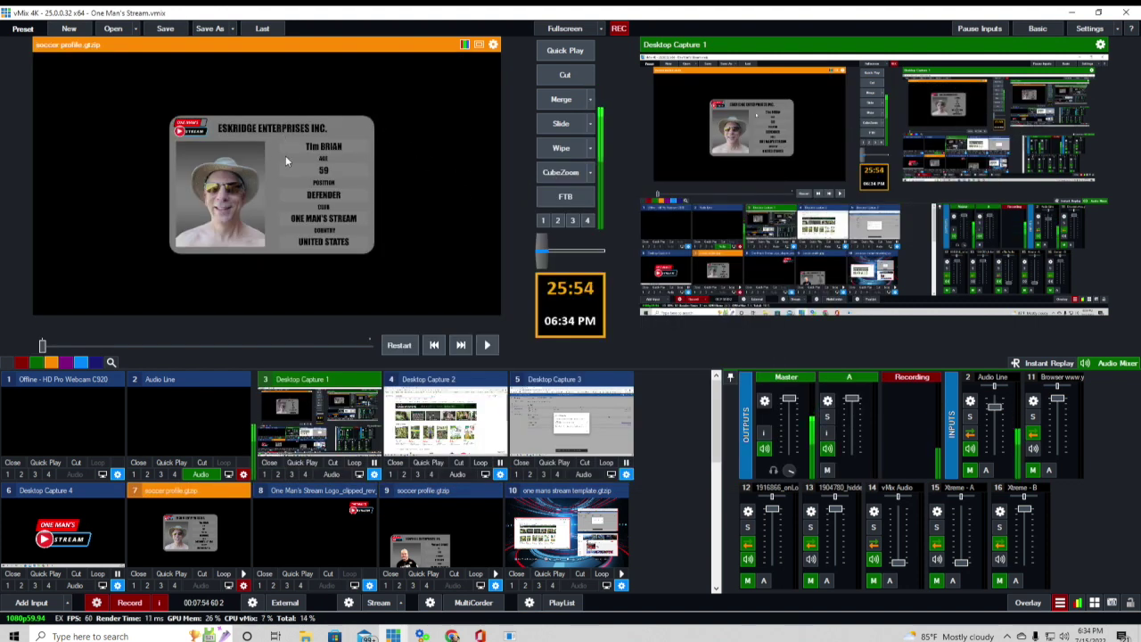
# - In the soccer profile Title Editor, bind CountryTextText.Text to the Country column (UNITED STATES)
pyautogui.rightClick(278, 85)
pyautogui.click(315, 91)
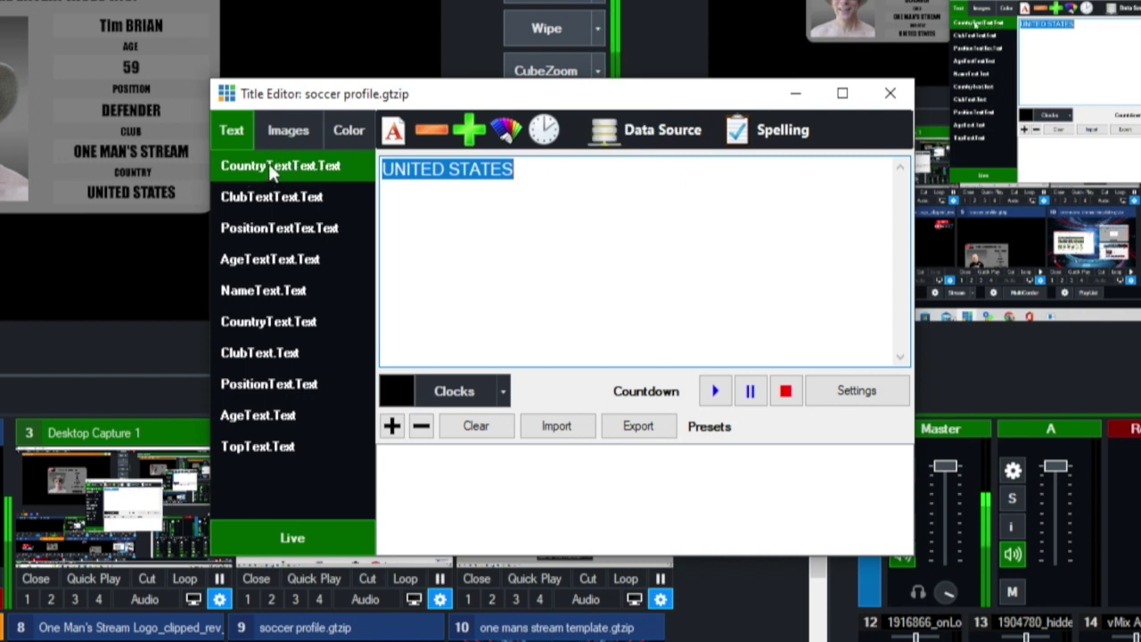
pyautogui.click(631, 140)
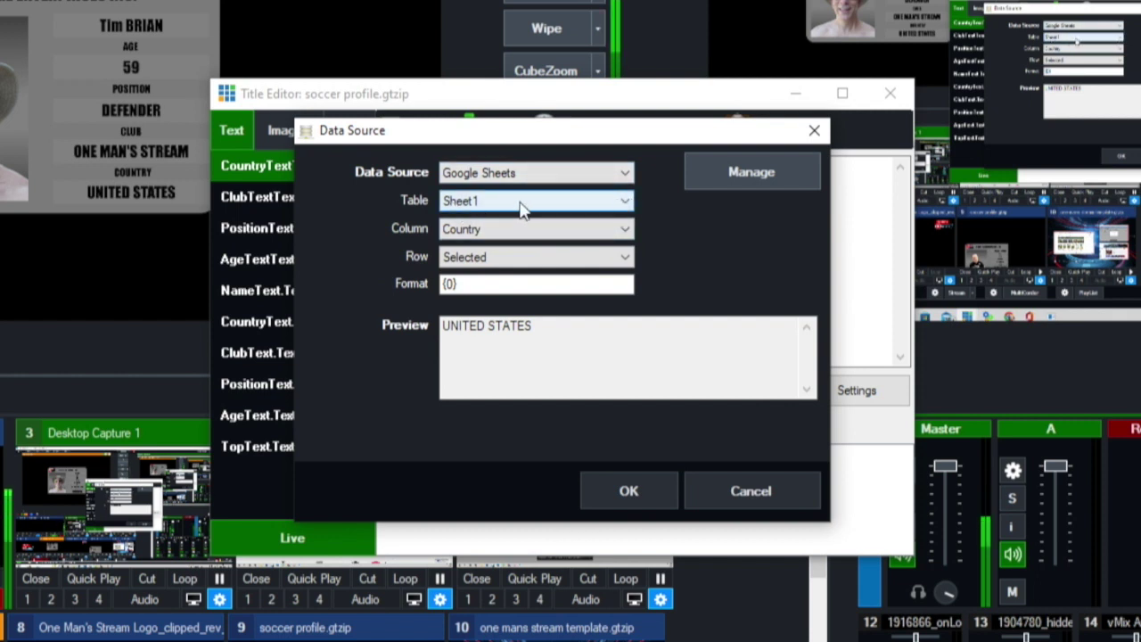
pyautogui.click(624, 229)
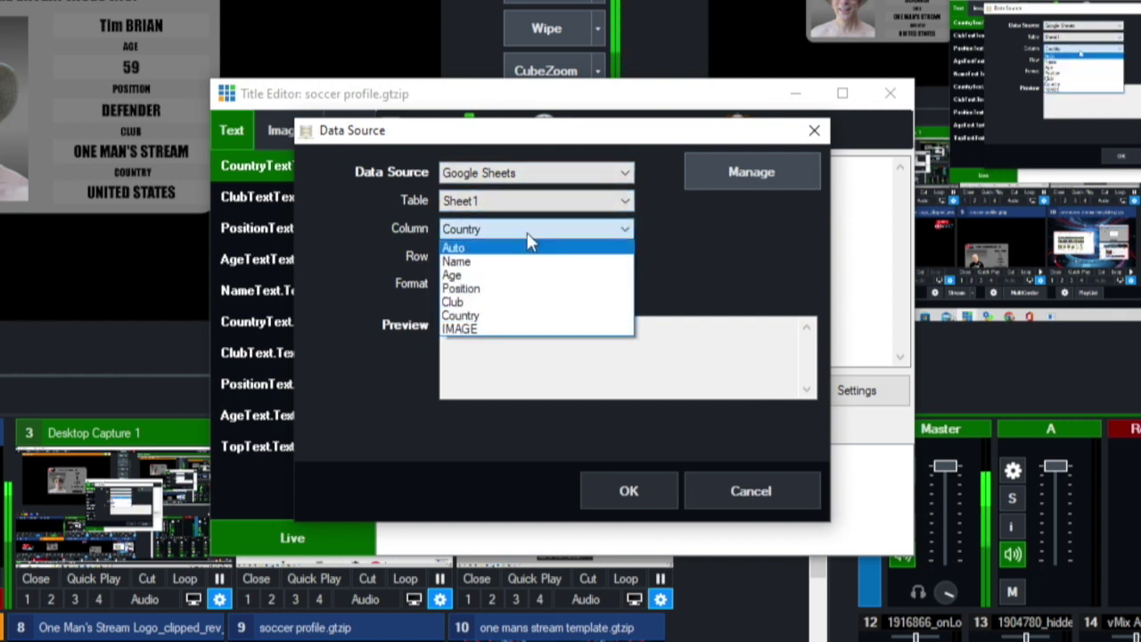
pyautogui.click(504, 317)
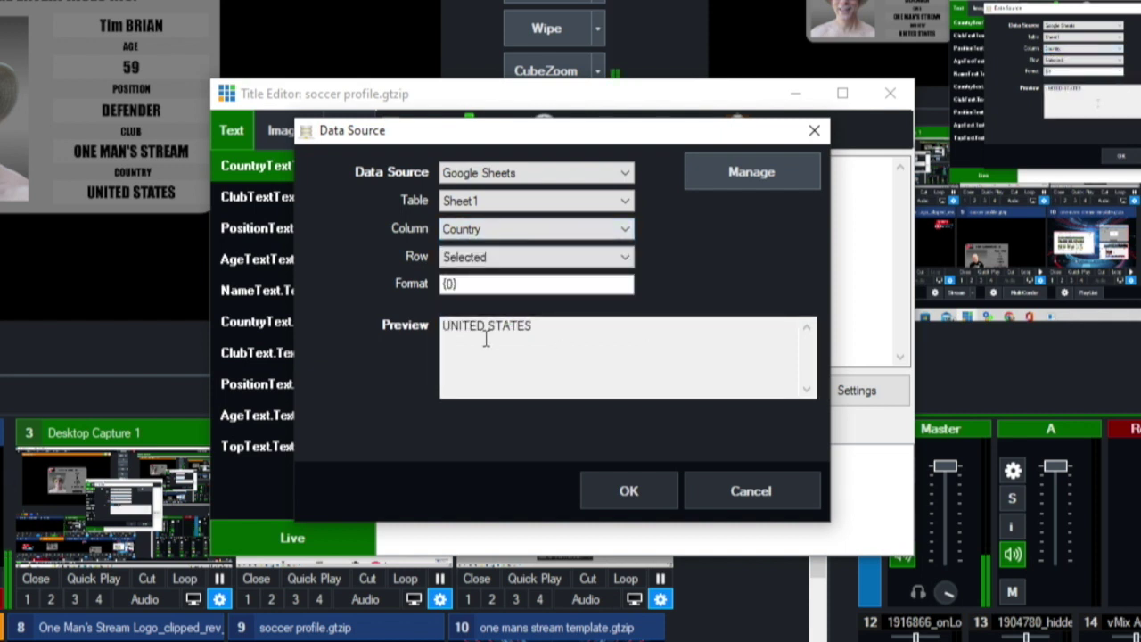
pyautogui.click(629, 489)
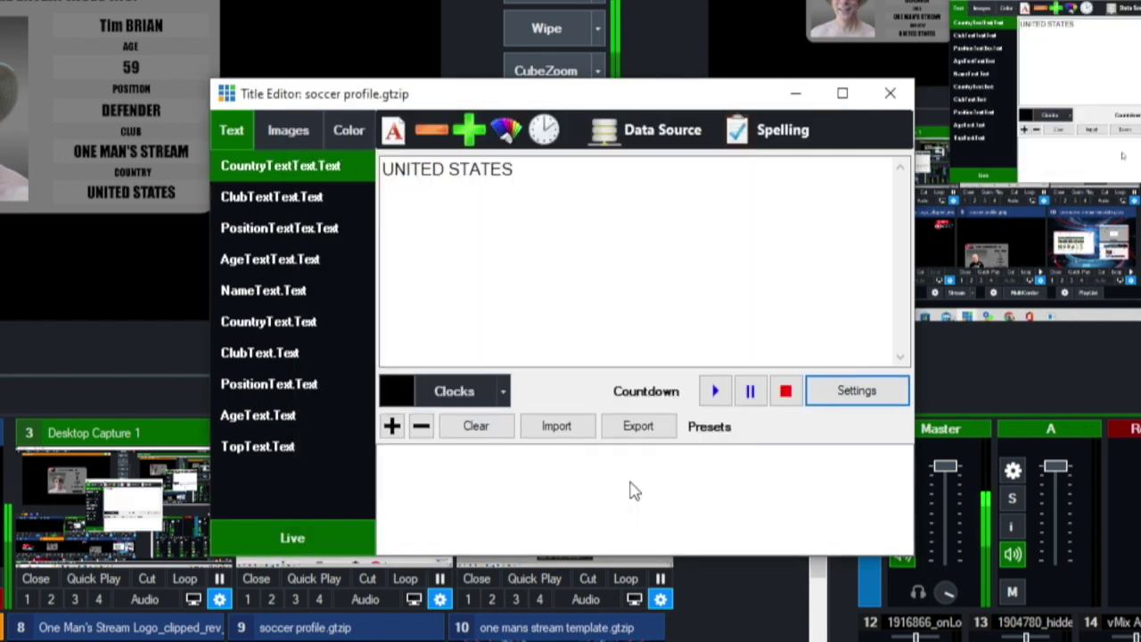
# - Link ClubTextText.Text to the sheet's Club column, showing ONE MAN'S STREAM
pyautogui.click(280, 197)
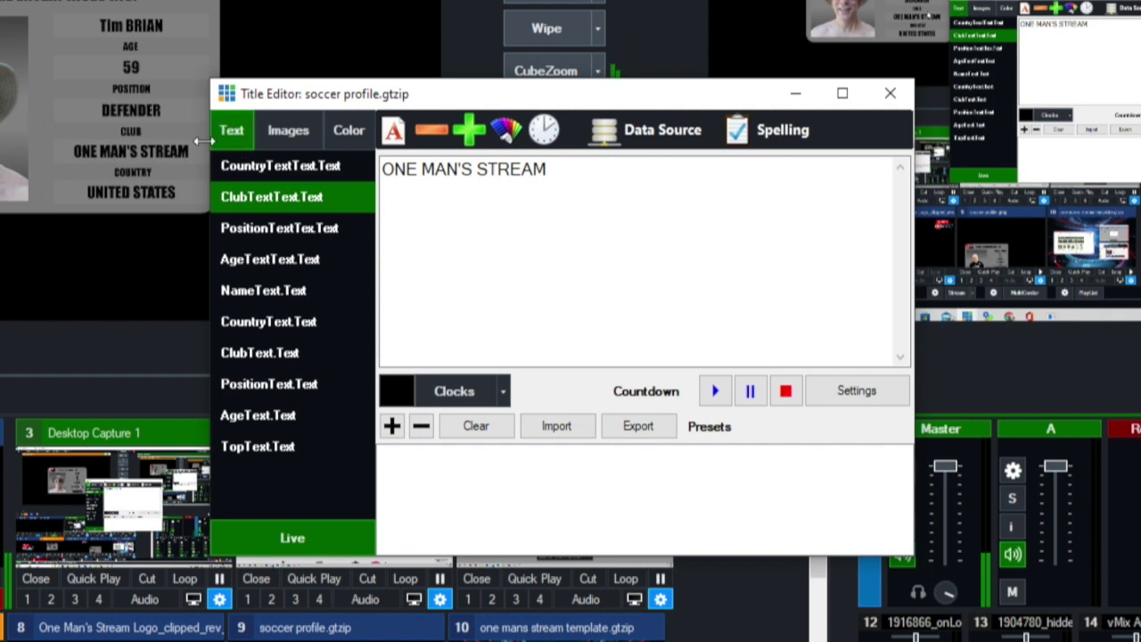
pyautogui.click(665, 127)
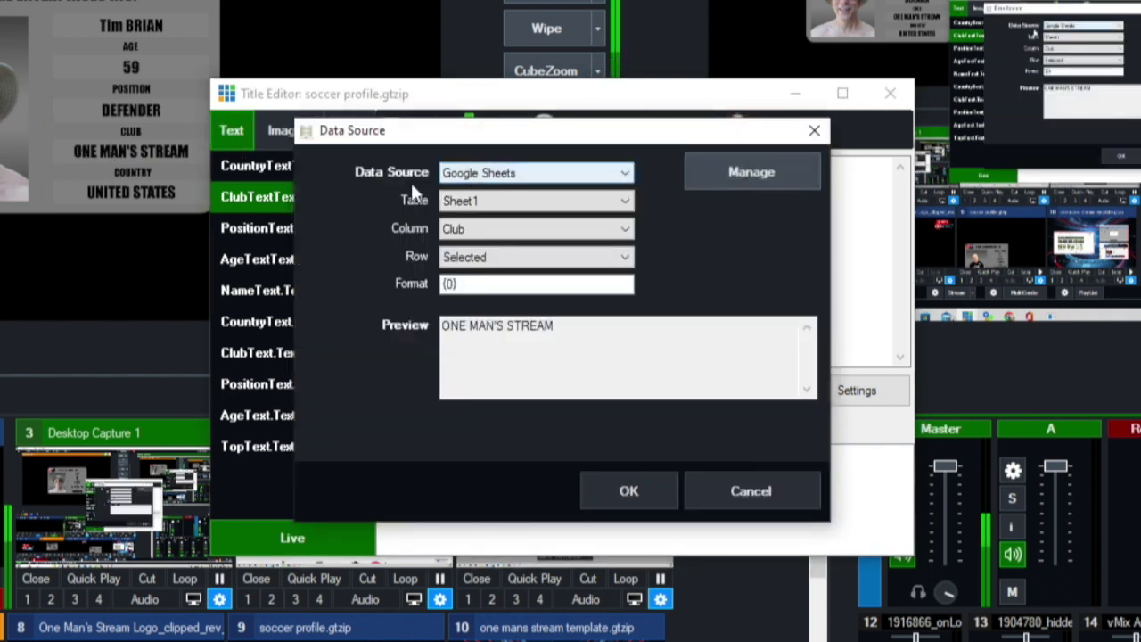
pyautogui.click(626, 229)
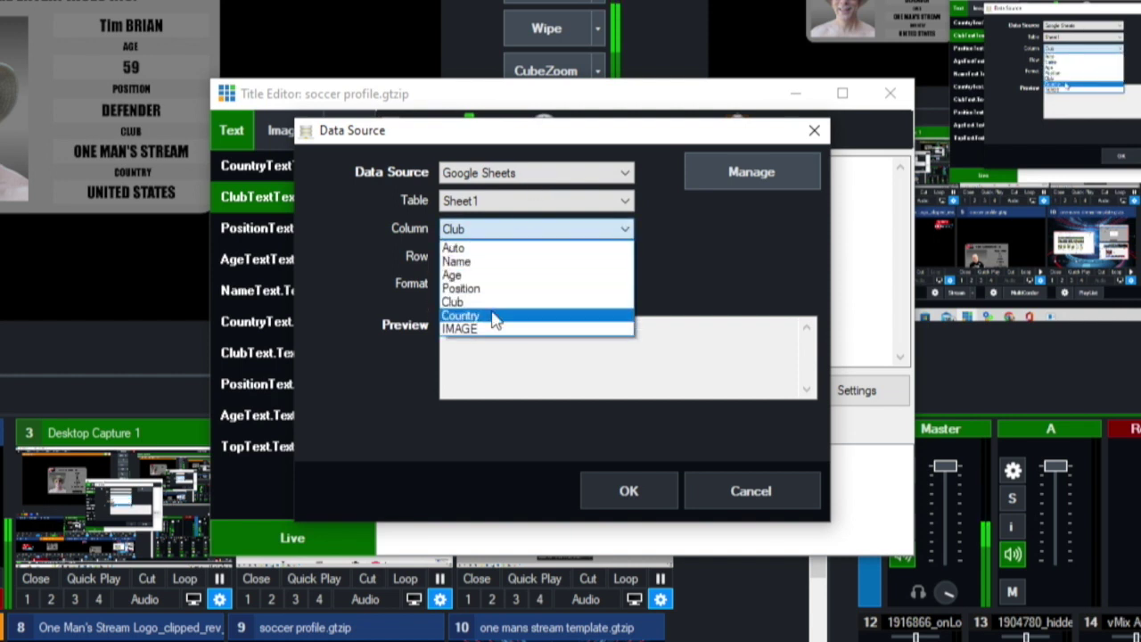
pyautogui.click(497, 302)
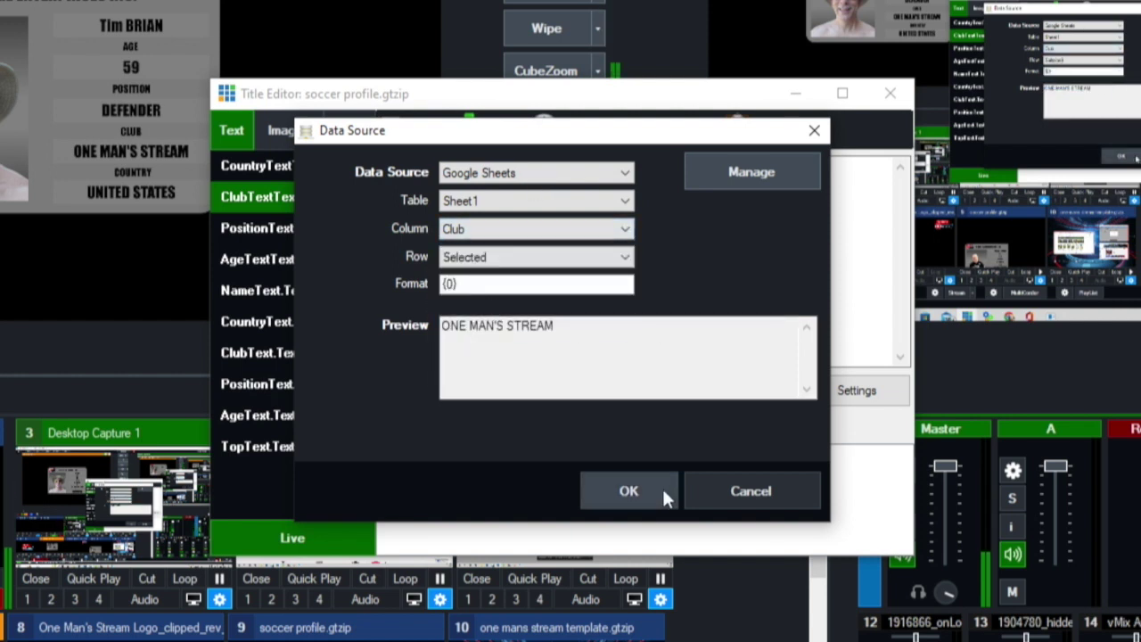
pyautogui.click(662, 488)
# - Open PositionTextText.Text's data source settings and its column list, showing Position (DEFENDER)
pyautogui.click(271, 230)
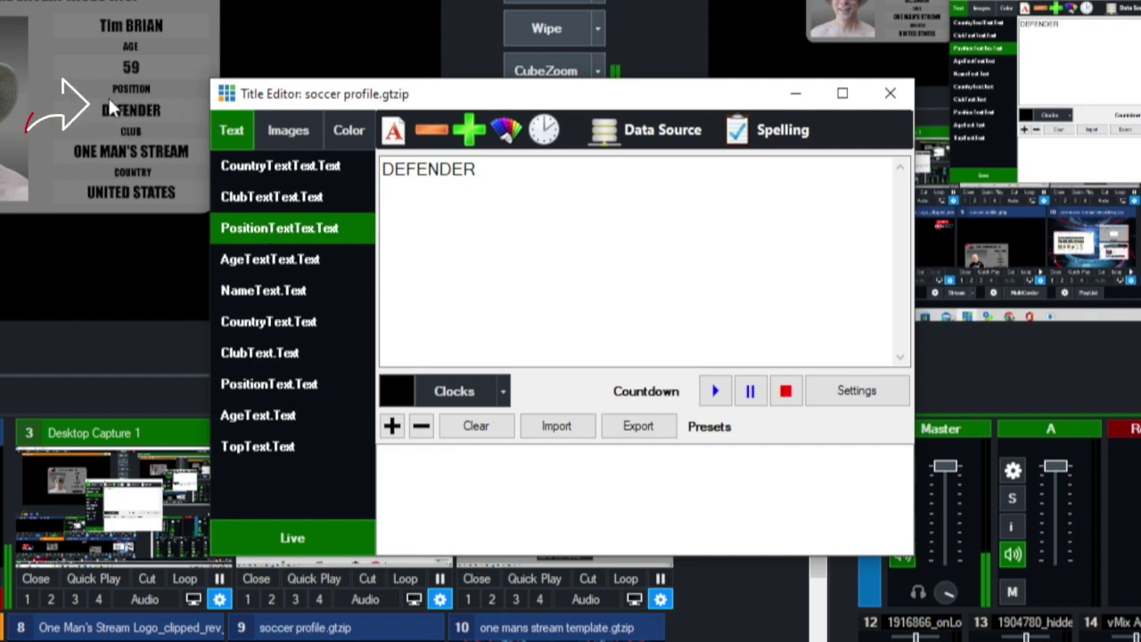
pyautogui.click(657, 129)
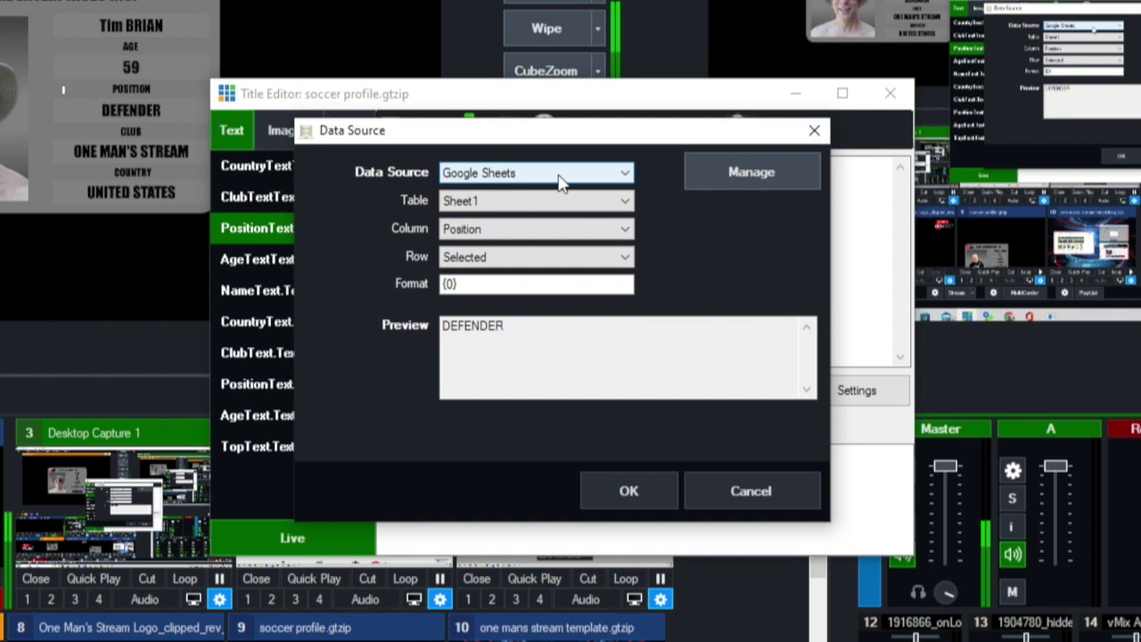
pyautogui.click(626, 230)
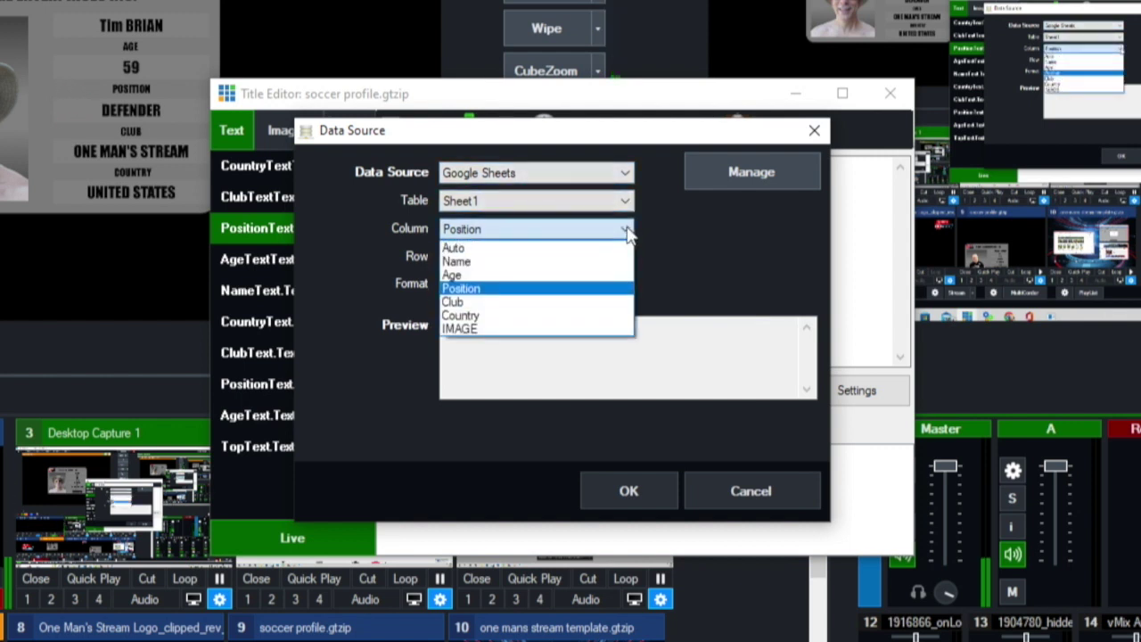
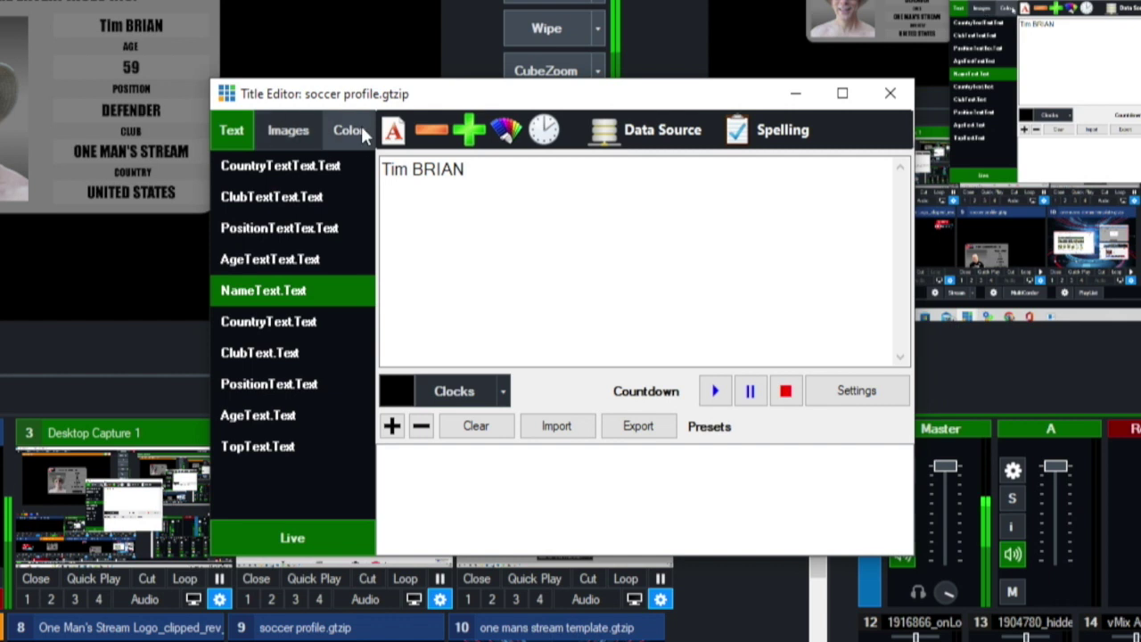
# - Bind the player image field to the IMAGE column of Sheet1 and close the Title Editor
pyautogui.click(285, 130)
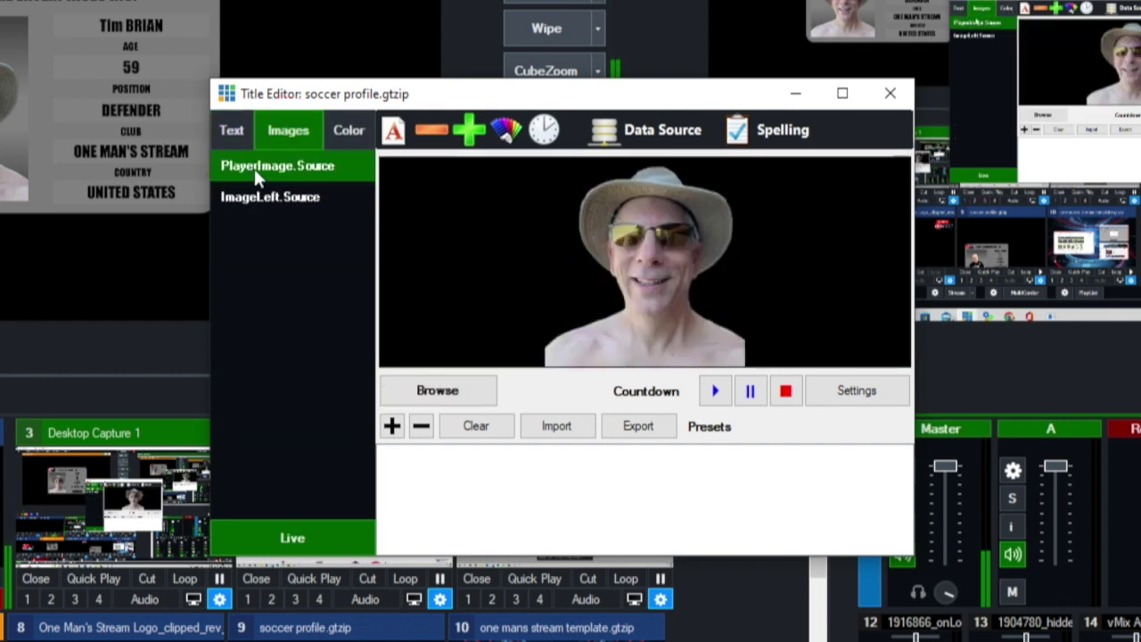
pyautogui.click(663, 131)
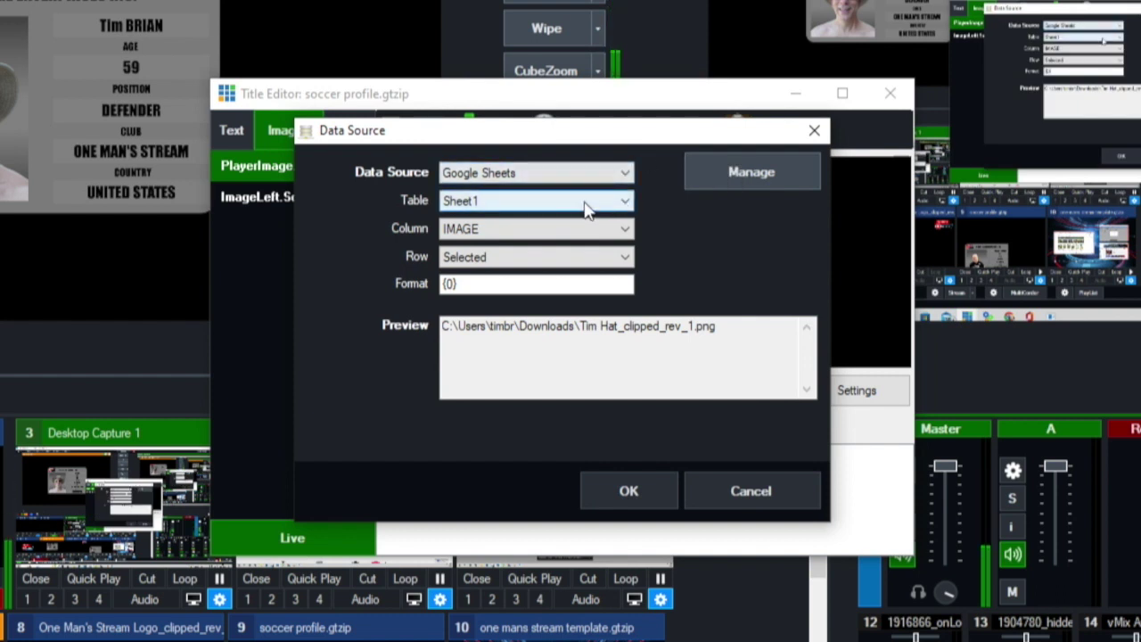
pyautogui.click(625, 228)
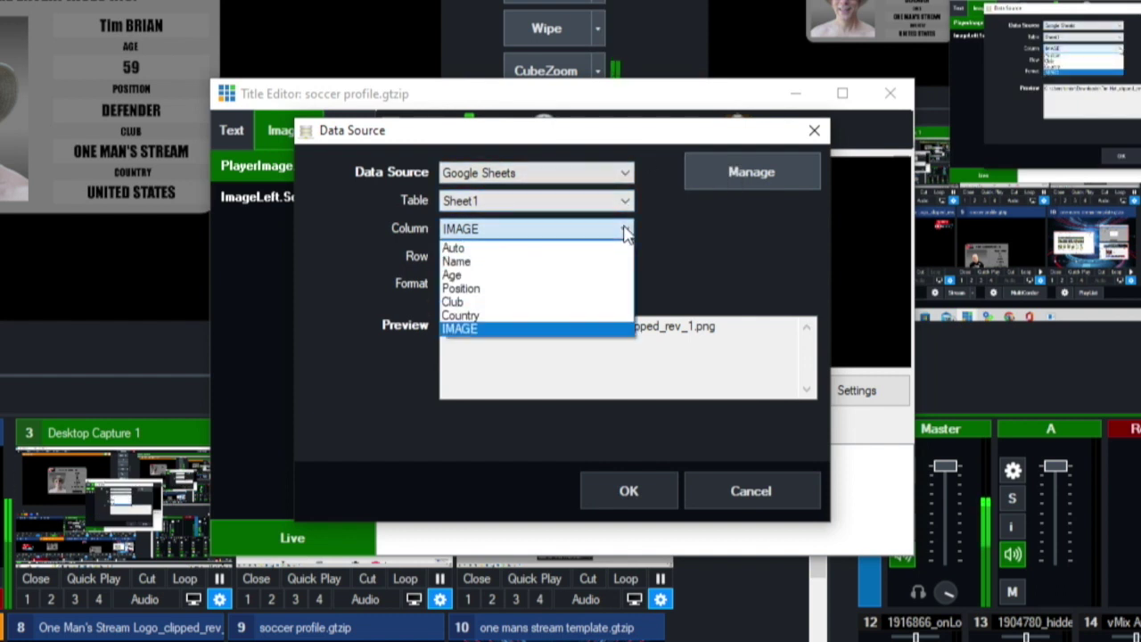
pyautogui.click(499, 332)
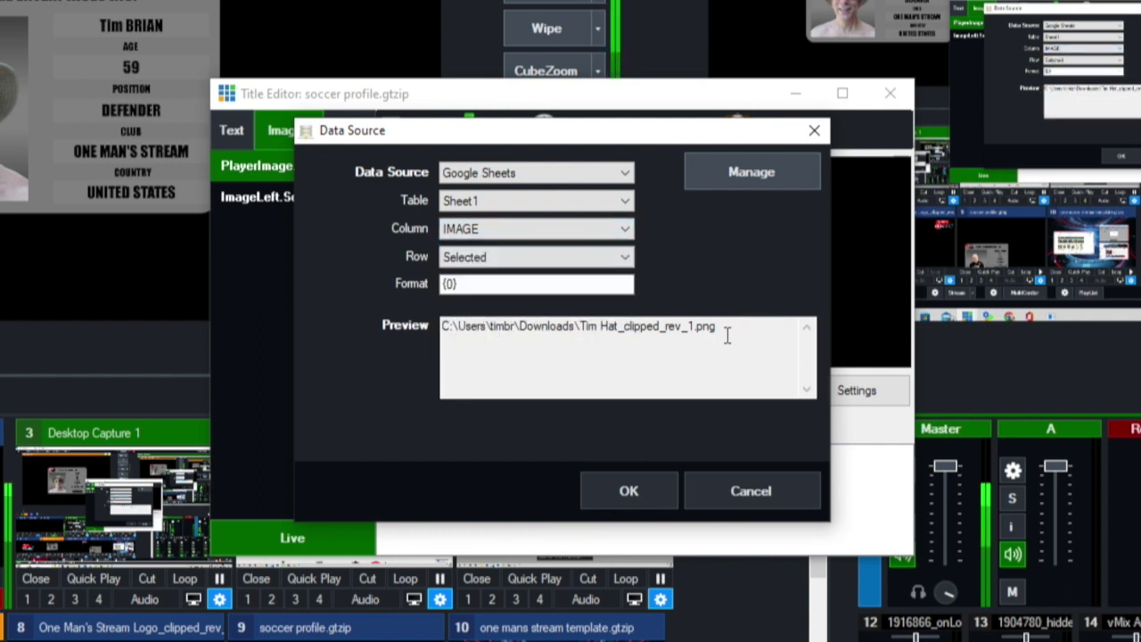
pyautogui.click(653, 492)
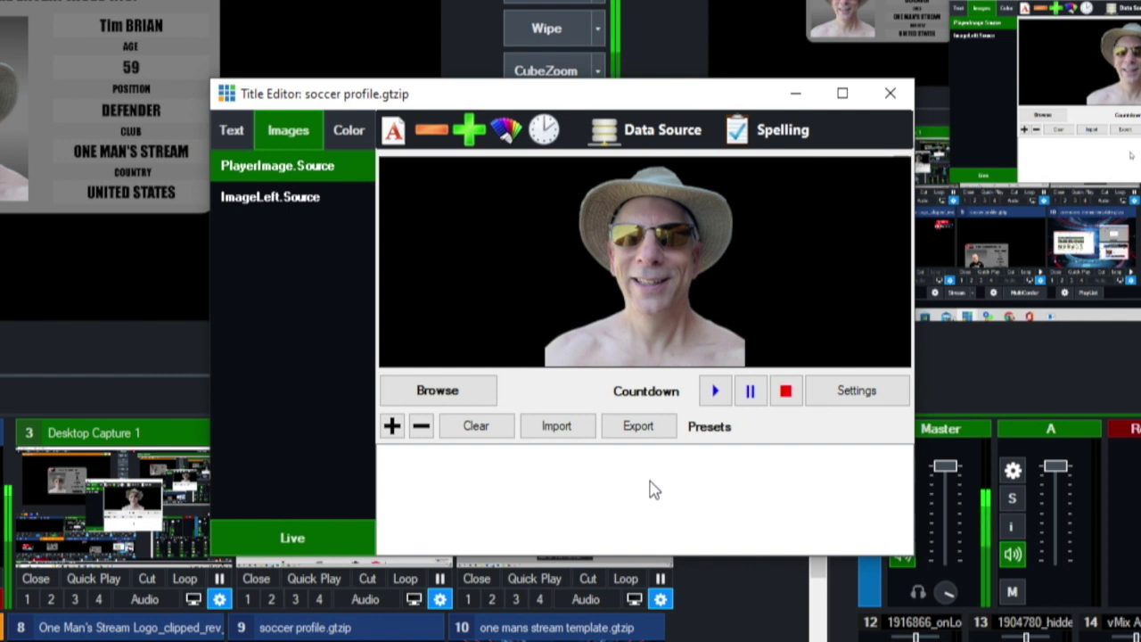
pyautogui.click(894, 90)
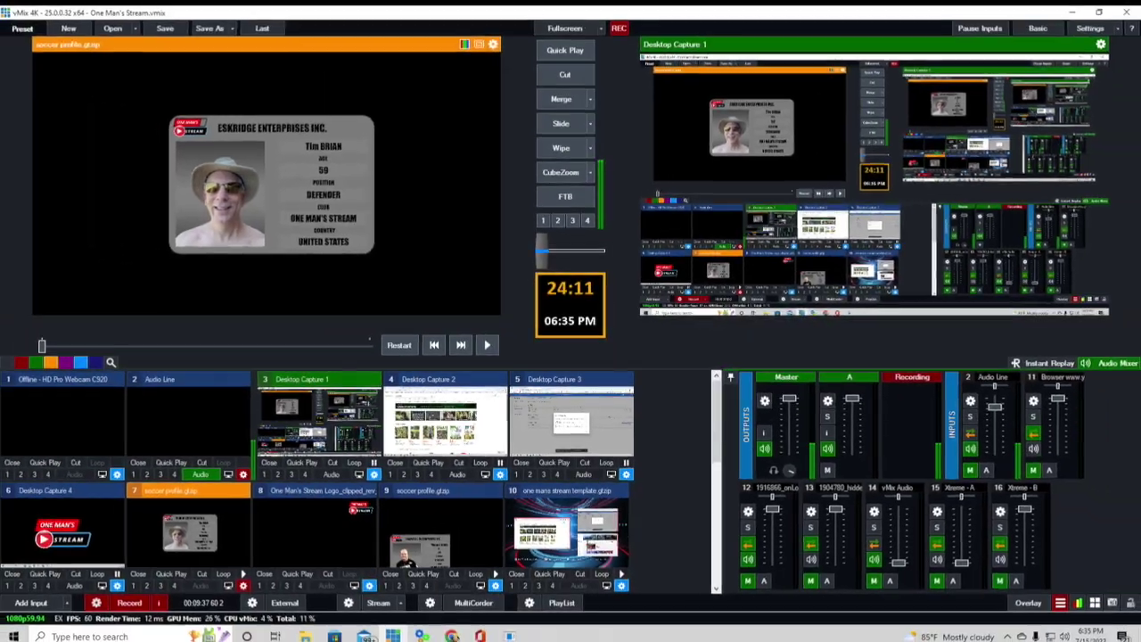
# - Review the three-player Soccer Profile Data sheet in Chrome, then return to the Universal Title Controller
pyautogui.hotkey('alt', 'Tab')
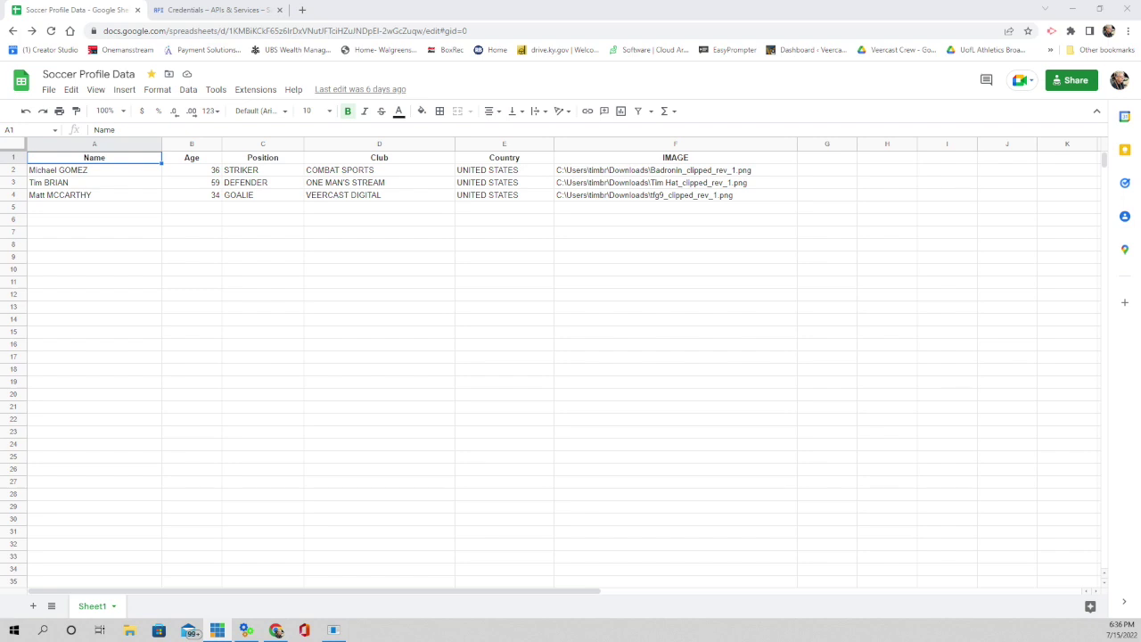
pyautogui.hotkey('alt', 'Tab')
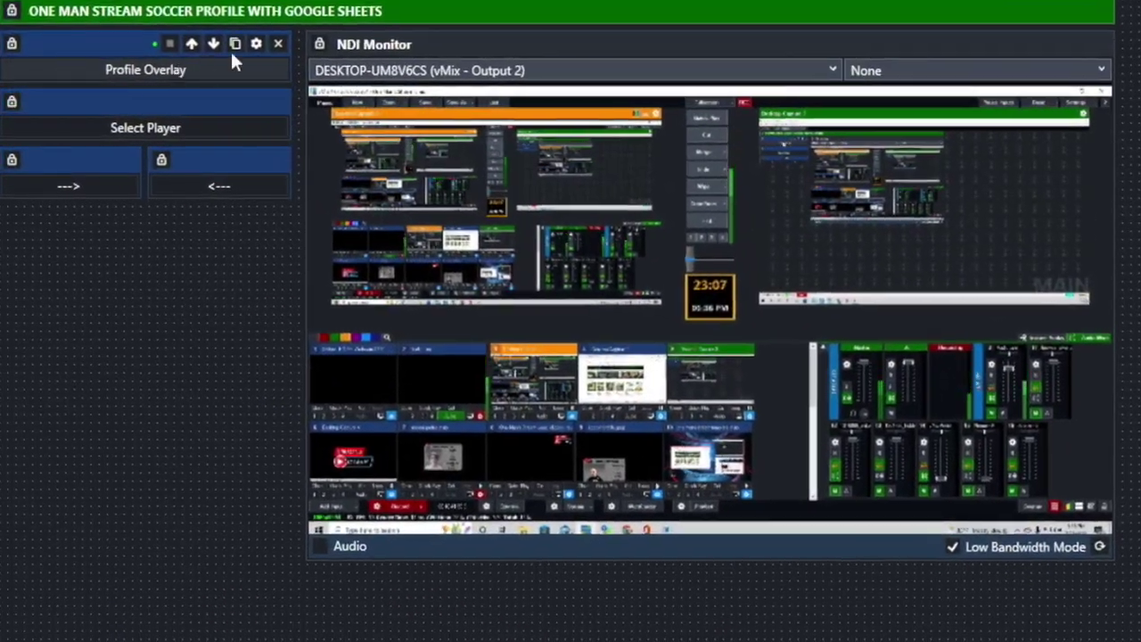
# - Set Profile Overlay to OverlayInputX for soccer profile.gtzip on overlay 3, then toggle it on and off
pyautogui.click(256, 50)
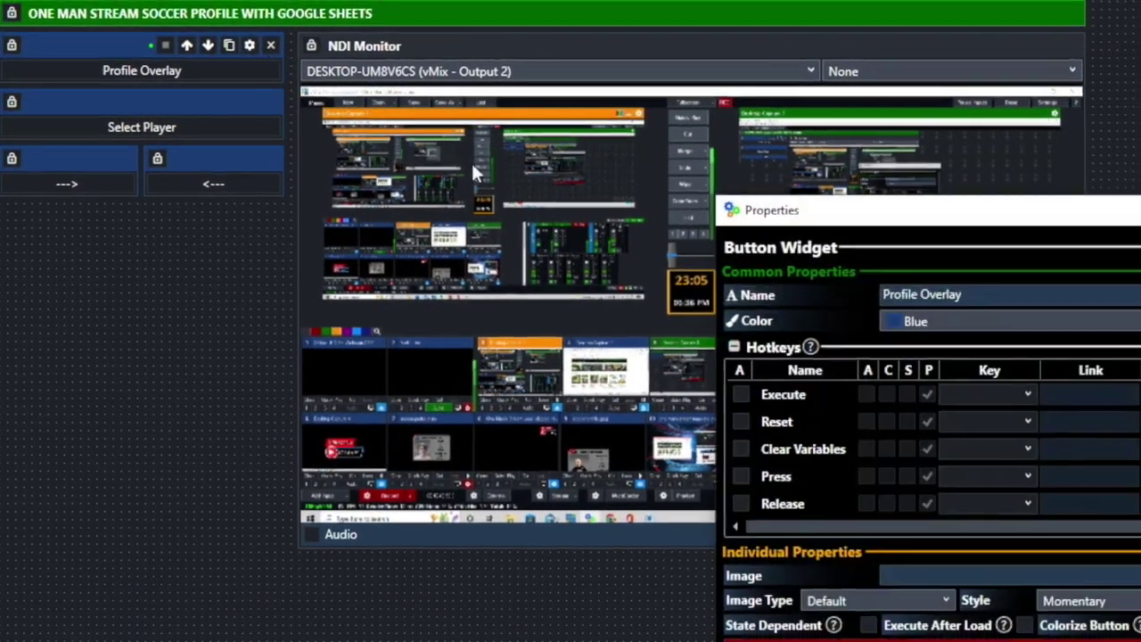
pyautogui.scroll(-3, 776, 400)
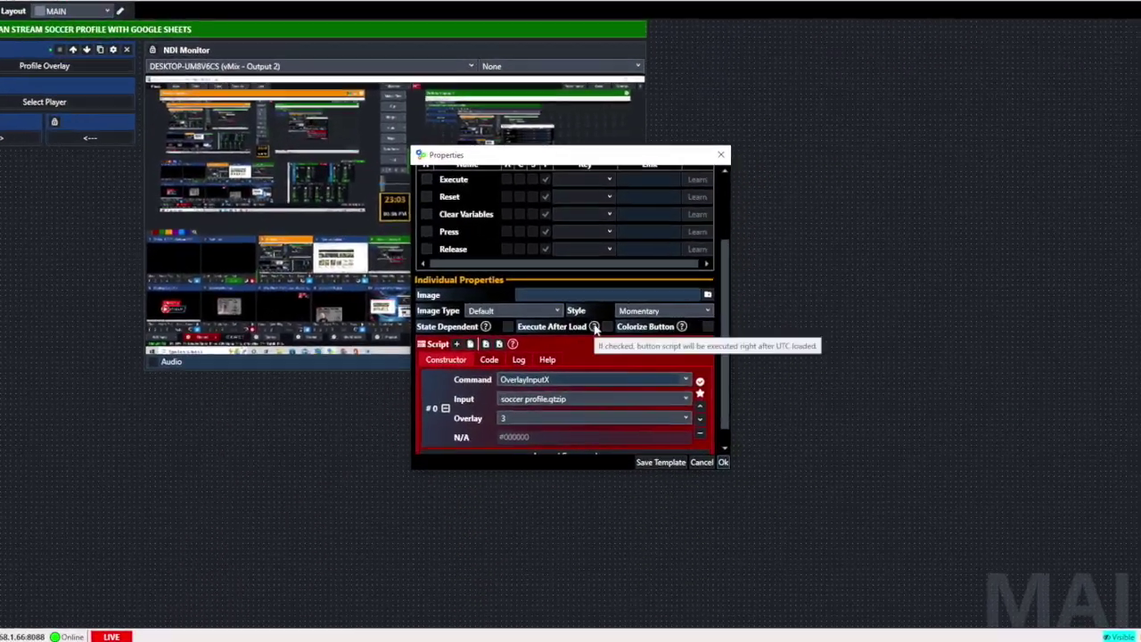
pyautogui.scroll(-1, 594, 328)
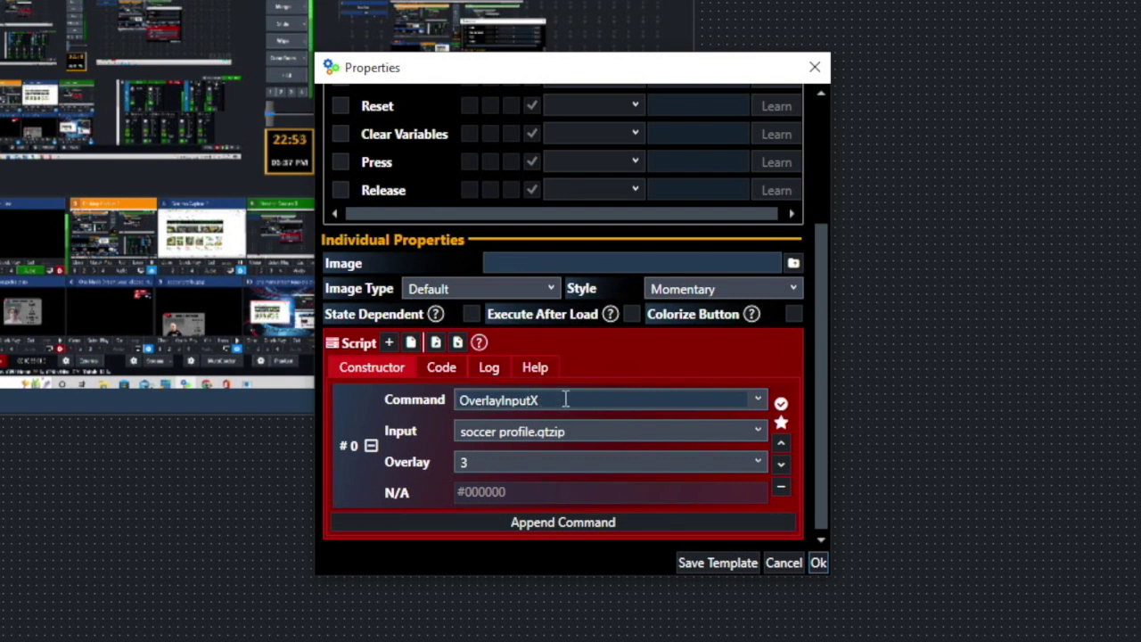
pyautogui.click(757, 399)
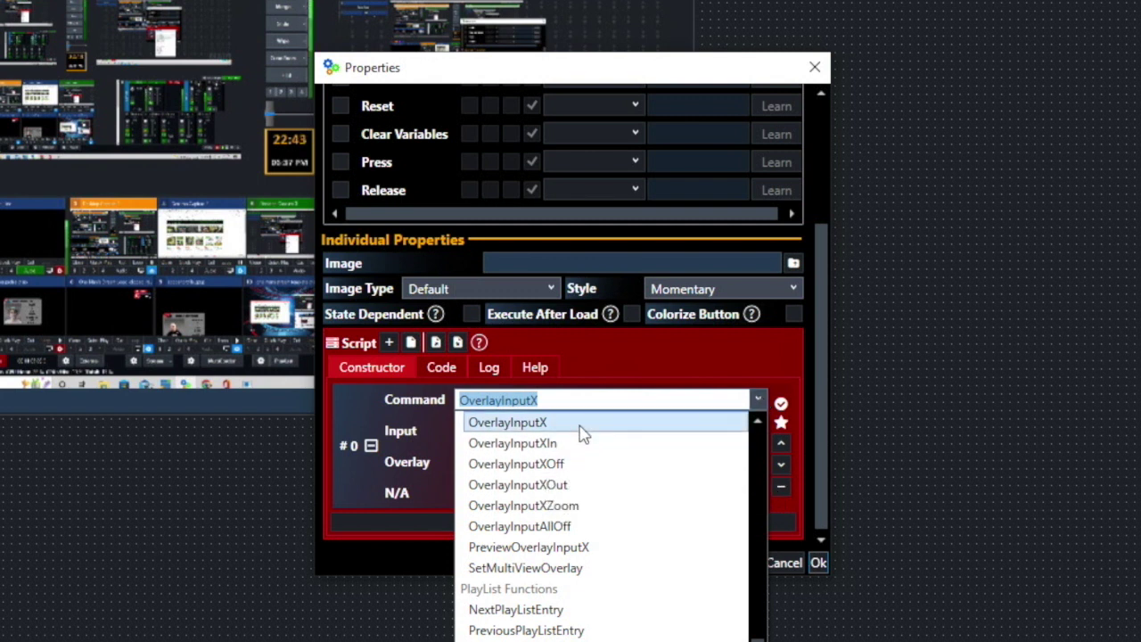
pyautogui.click(523, 424)
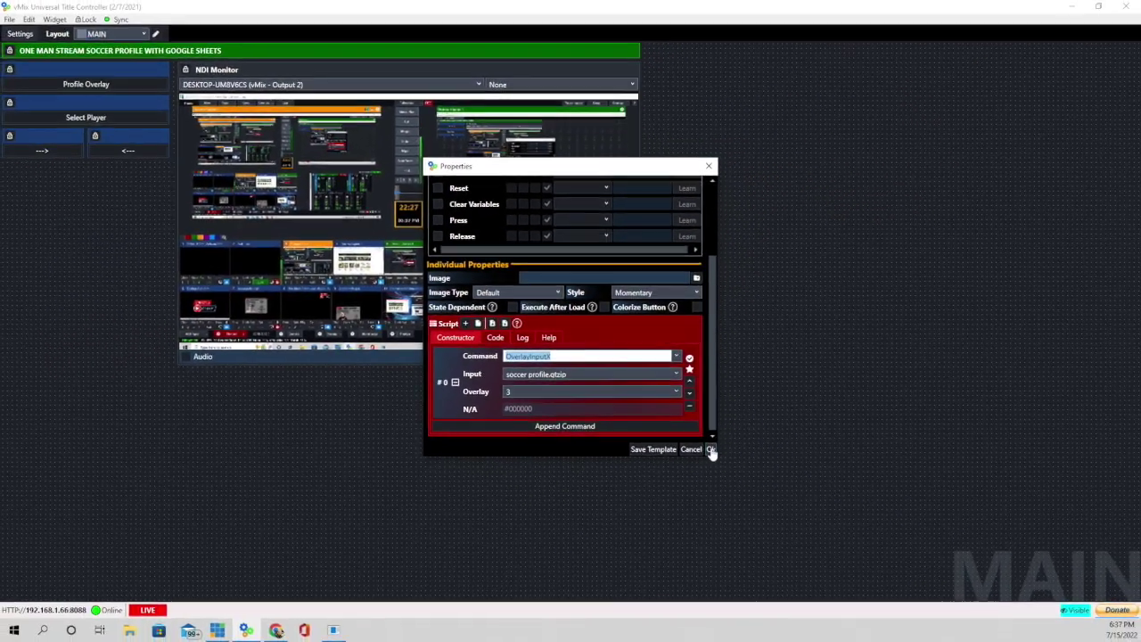
pyautogui.click(819, 562)
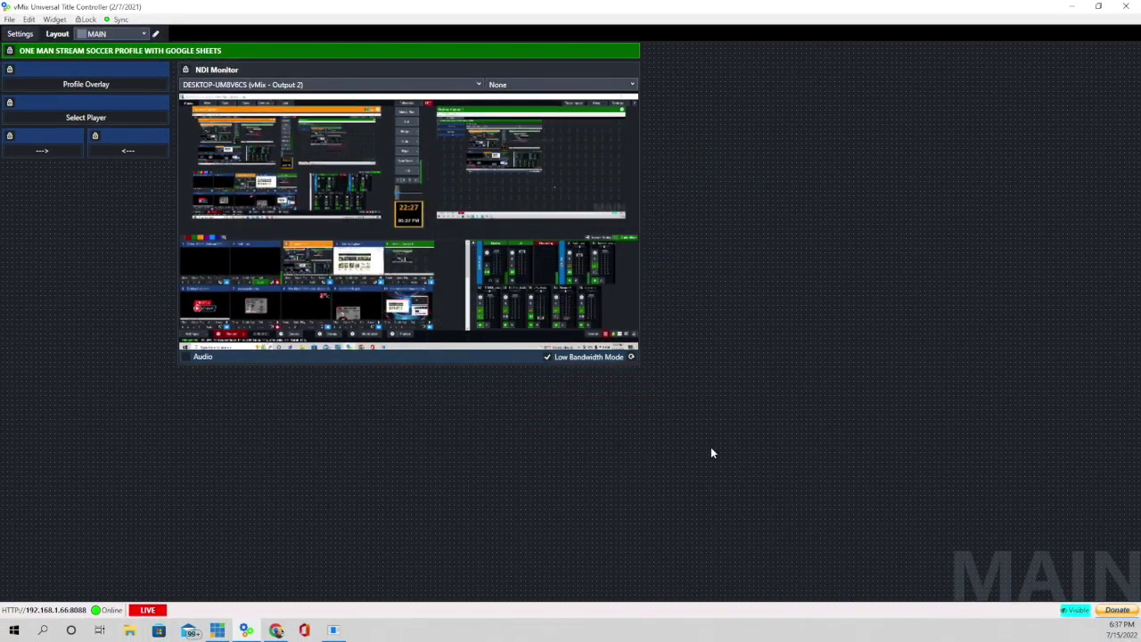
pyautogui.click(83, 82)
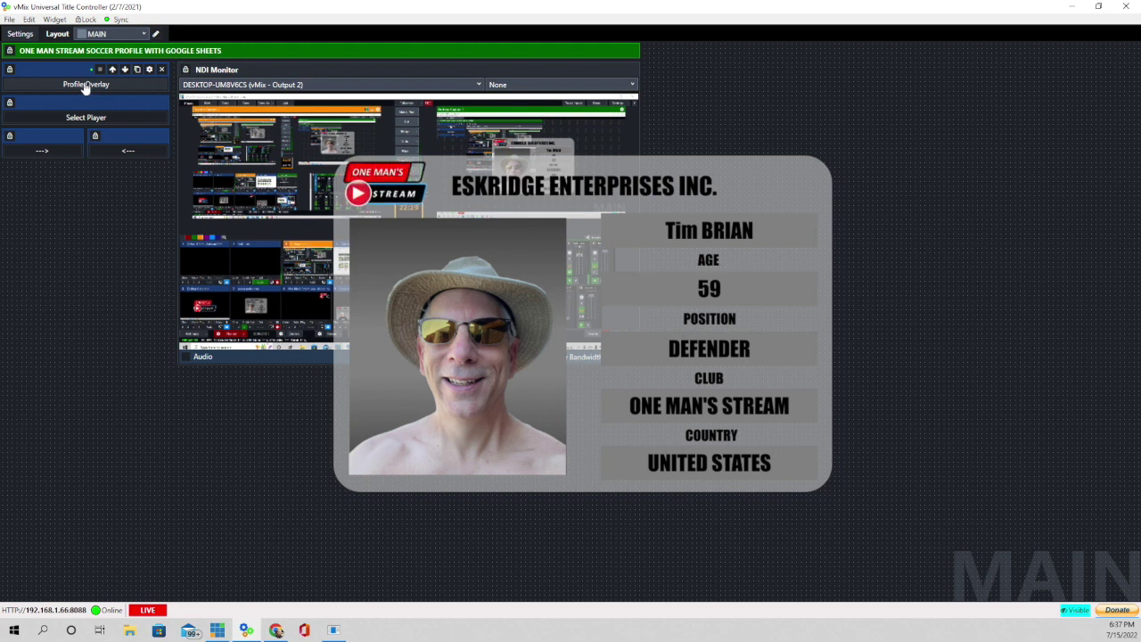
pyautogui.click(85, 86)
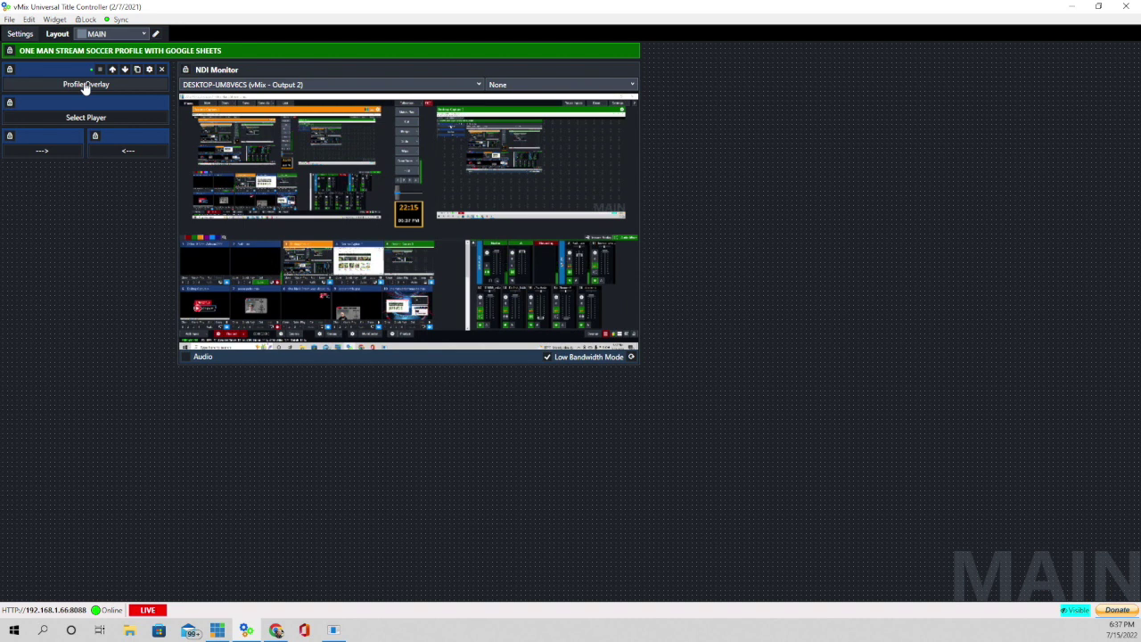
# - Configure Select Player as DataSourceSelectRow, row 0, on Google Sheets,Sheet1
pyautogui.moveTo(136, 104)
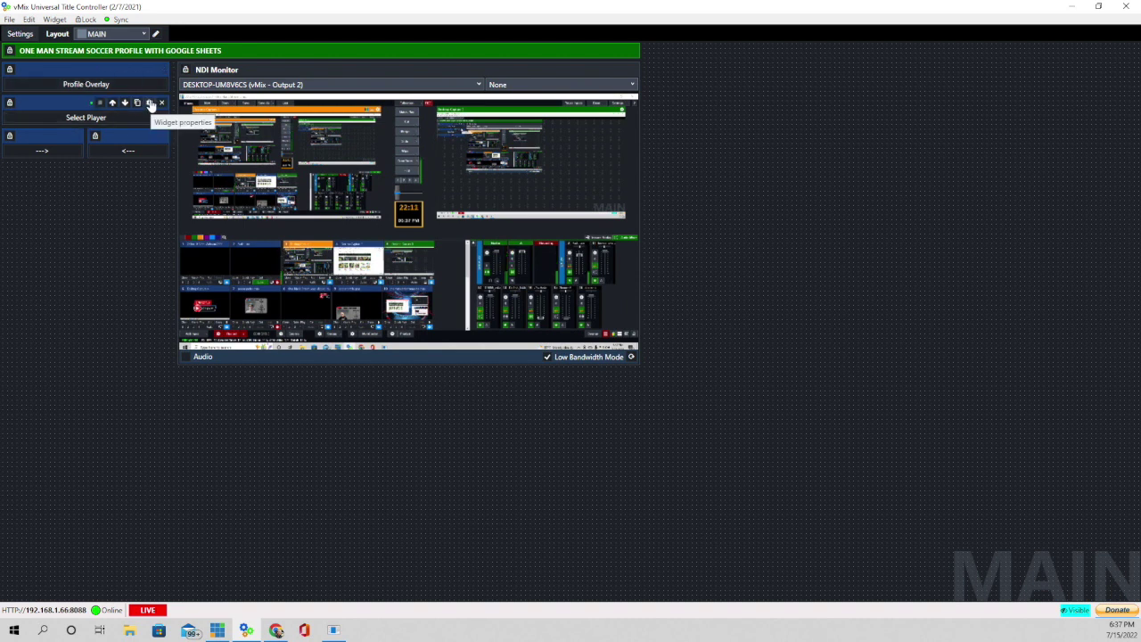
pyautogui.click(149, 103)
pyautogui.scroll(-3, 538, 279)
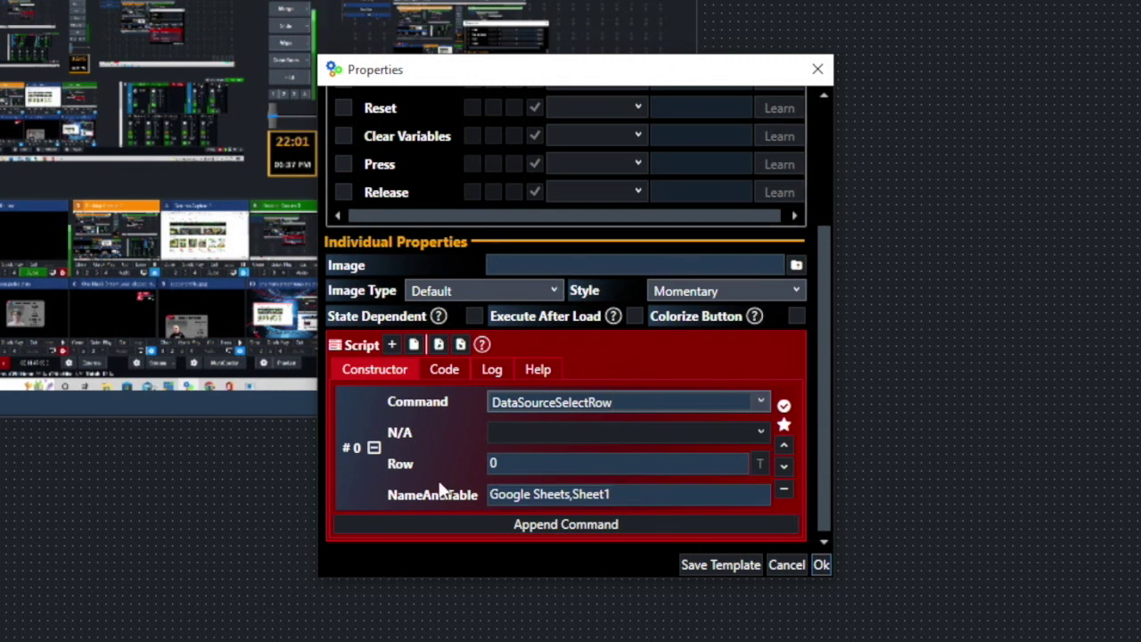
pyautogui.click(524, 462)
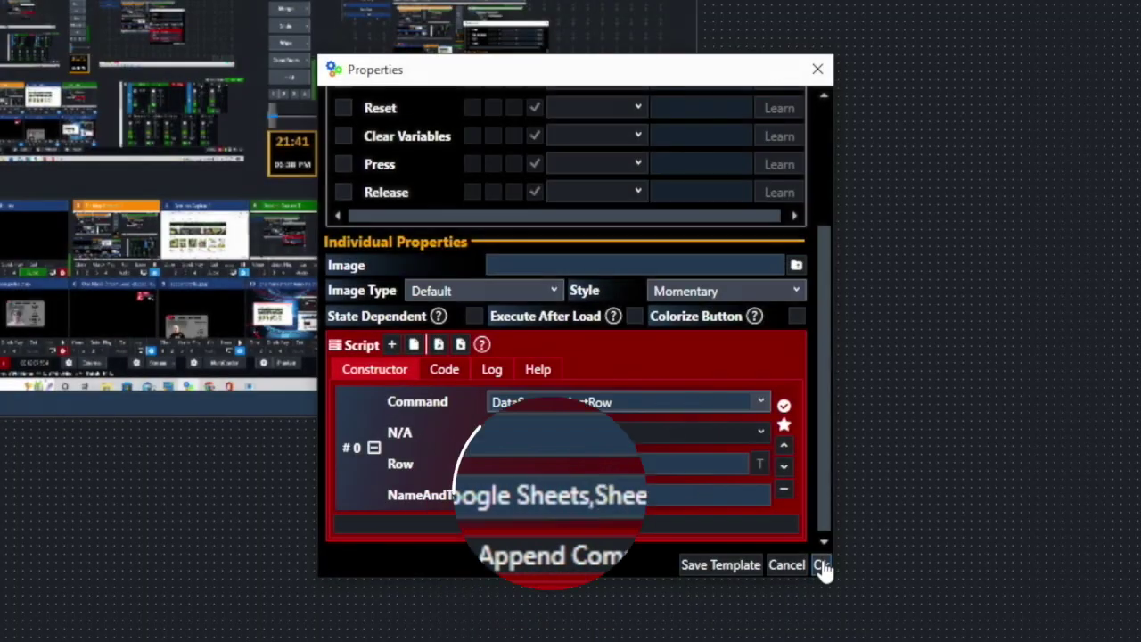
pyautogui.click(821, 564)
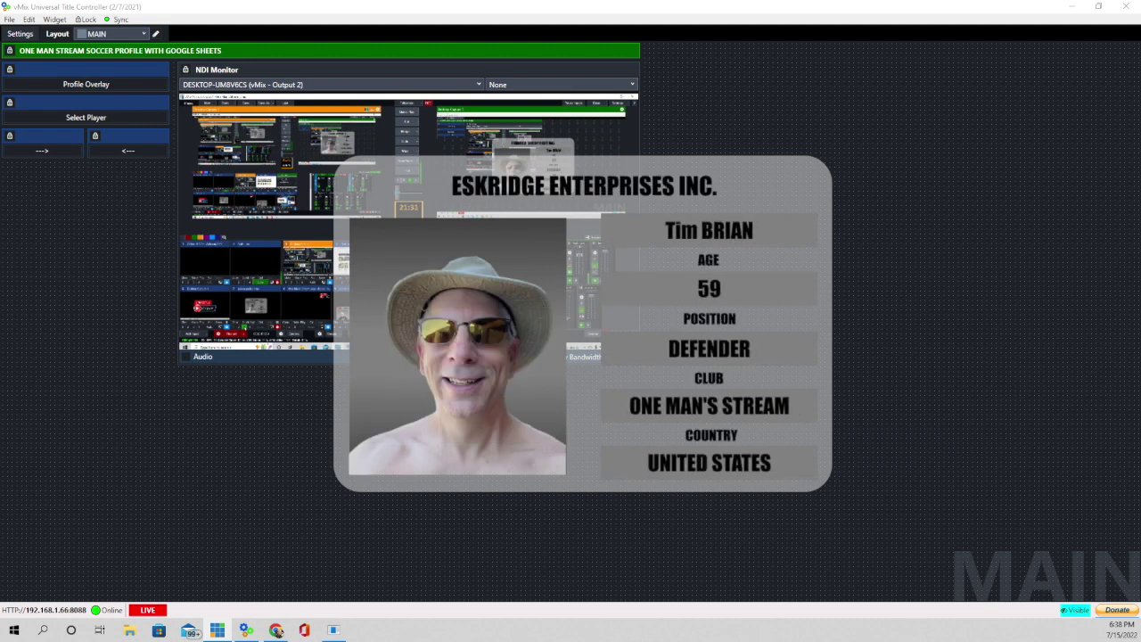
pyautogui.click(52, 156)
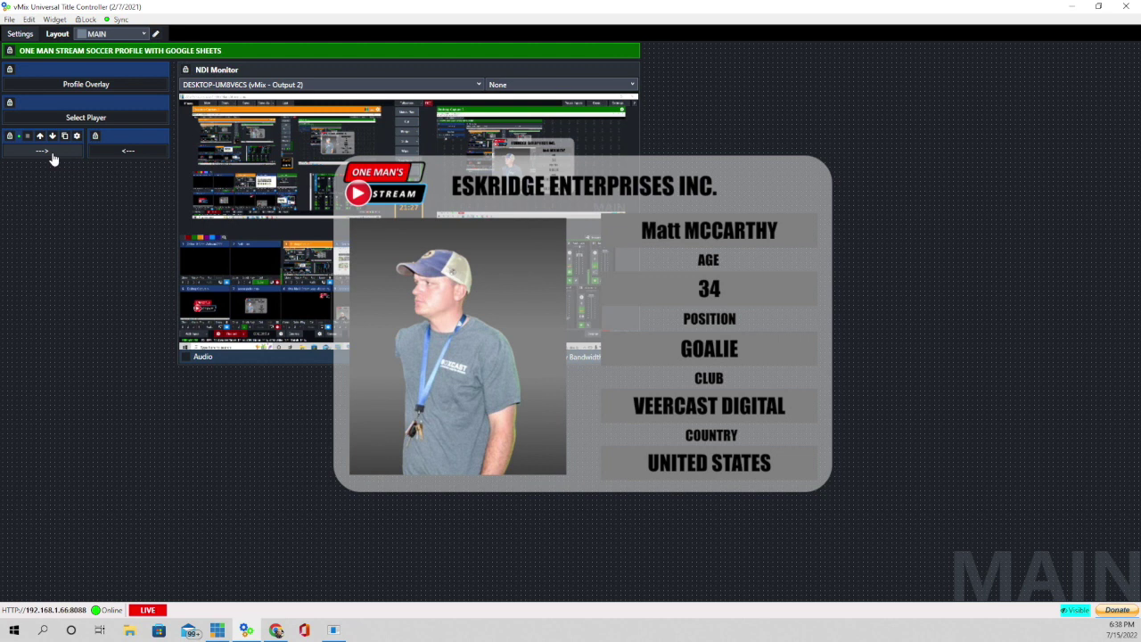
pyautogui.click(110, 154)
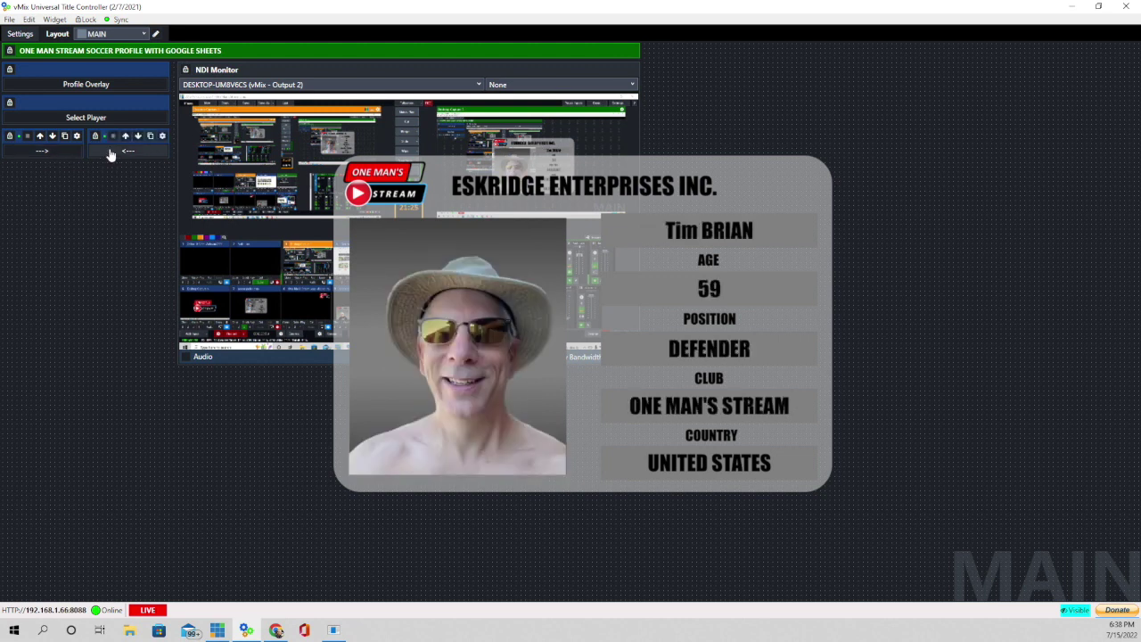
pyautogui.click(110, 154)
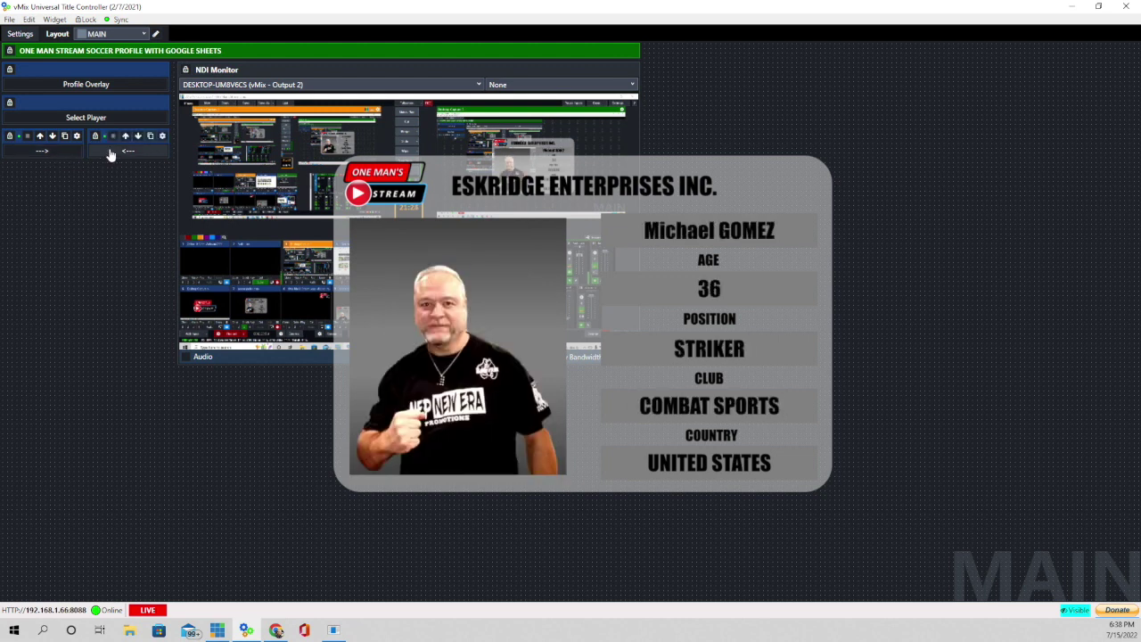
pyautogui.click(48, 154)
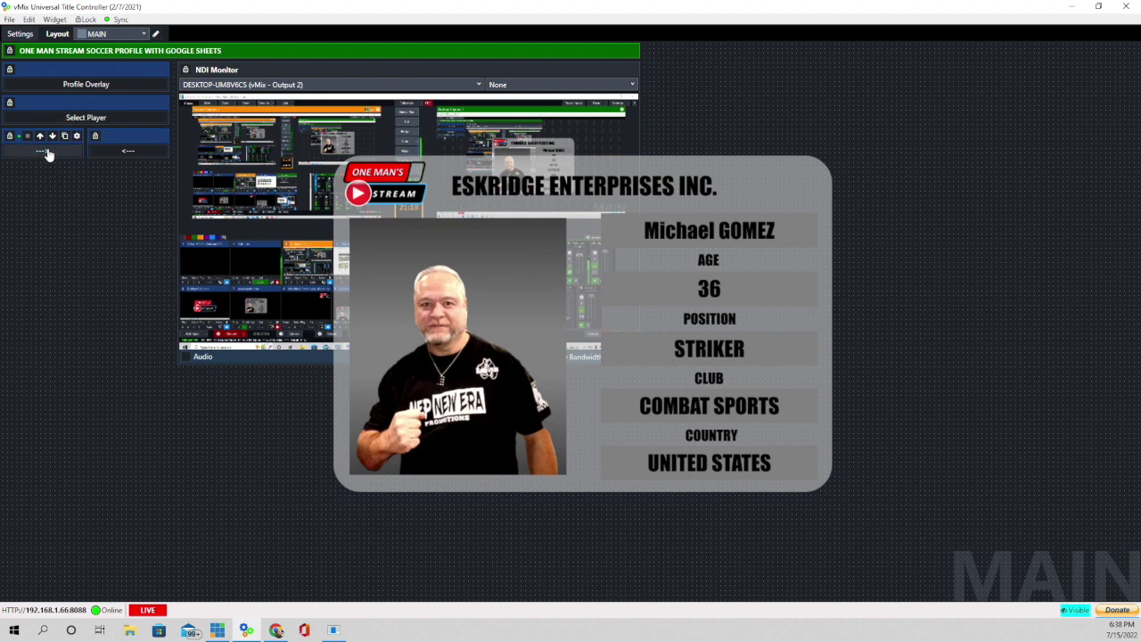
pyautogui.click(124, 152)
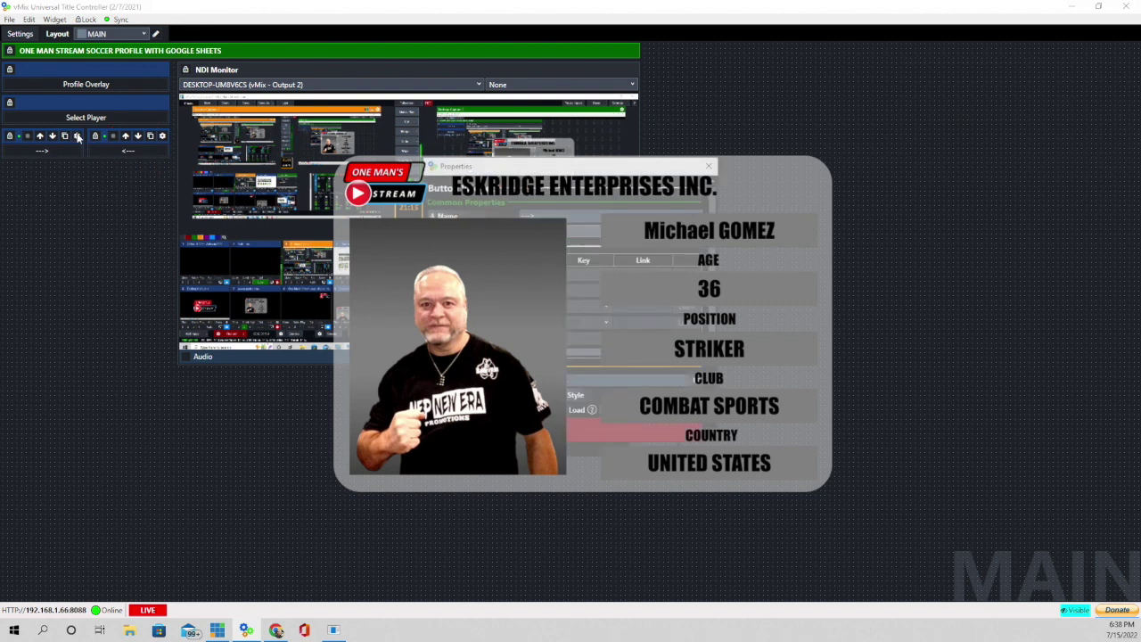
# - Inspect the arrow buttons' DataSourceNextRow and DataSourcePreviousRow settings on Google Sheets,Sheet1
pyautogui.click(76, 137)
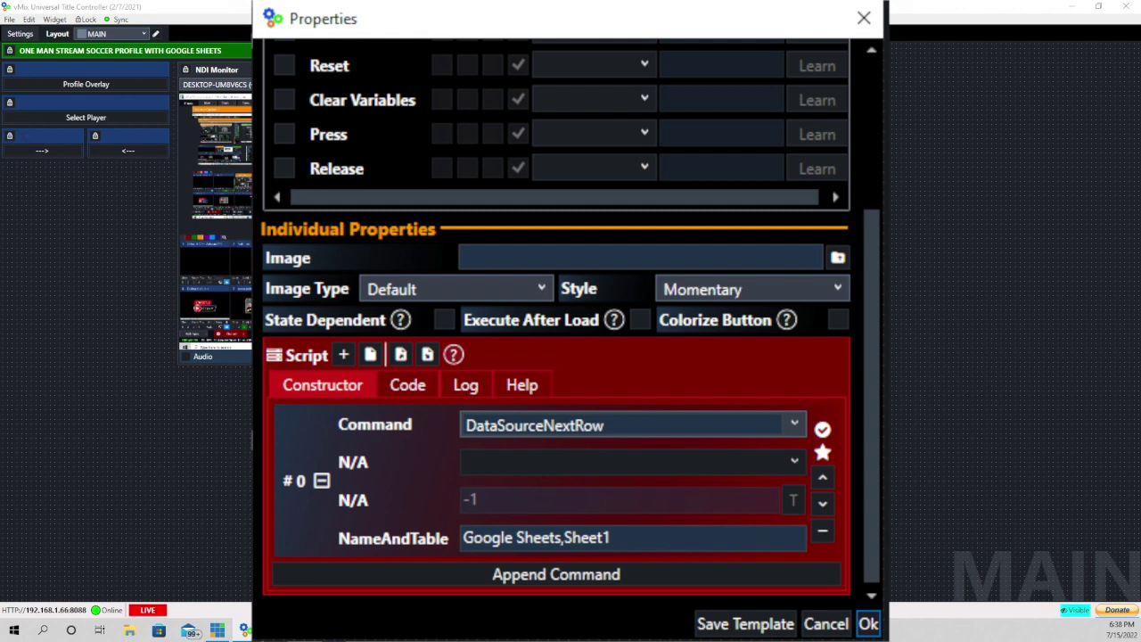
pyautogui.click(535, 422)
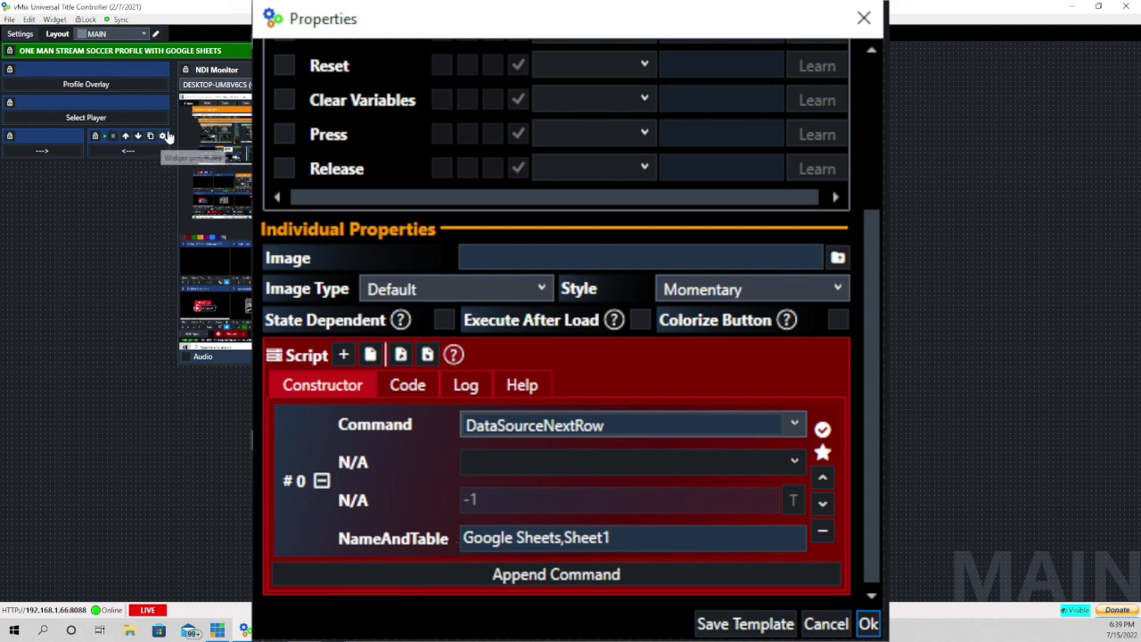
pyautogui.click(162, 137)
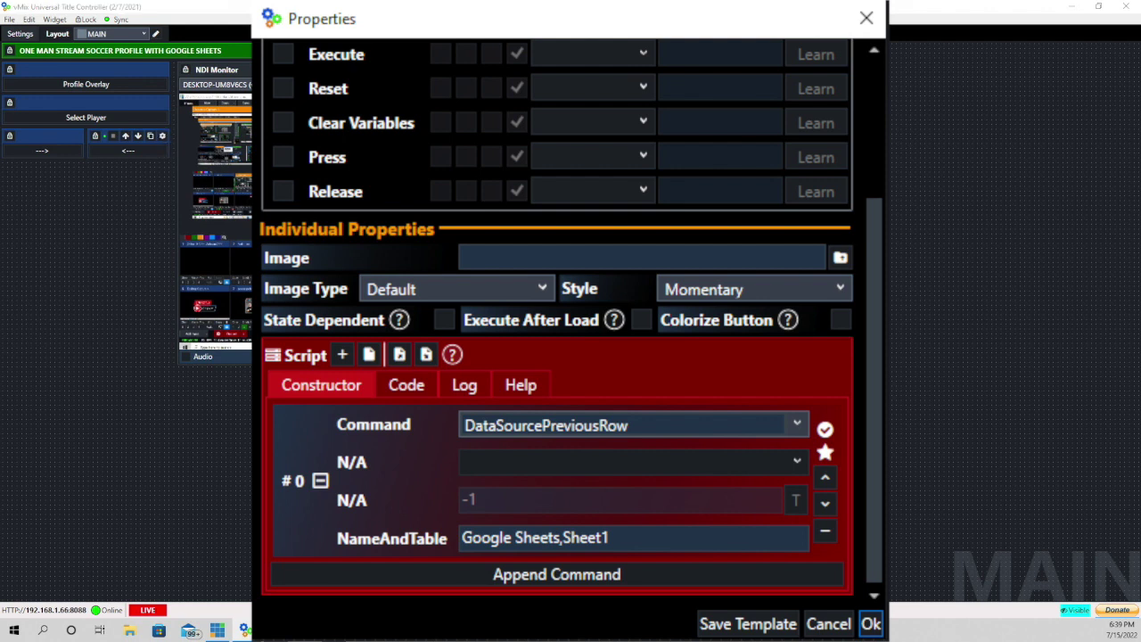
pyautogui.click(552, 423)
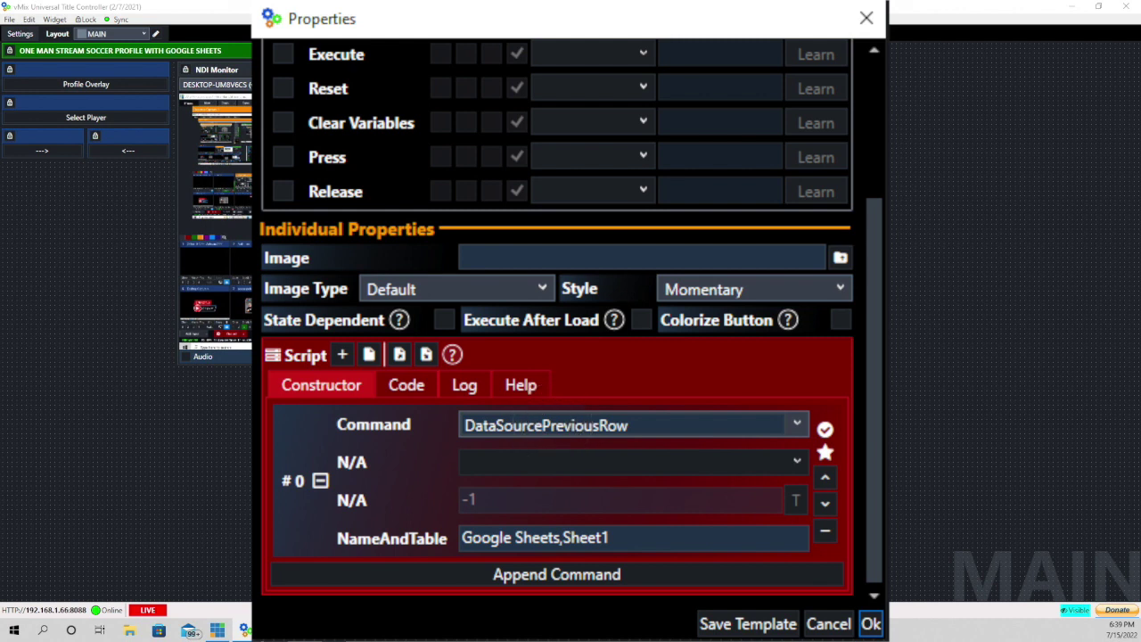